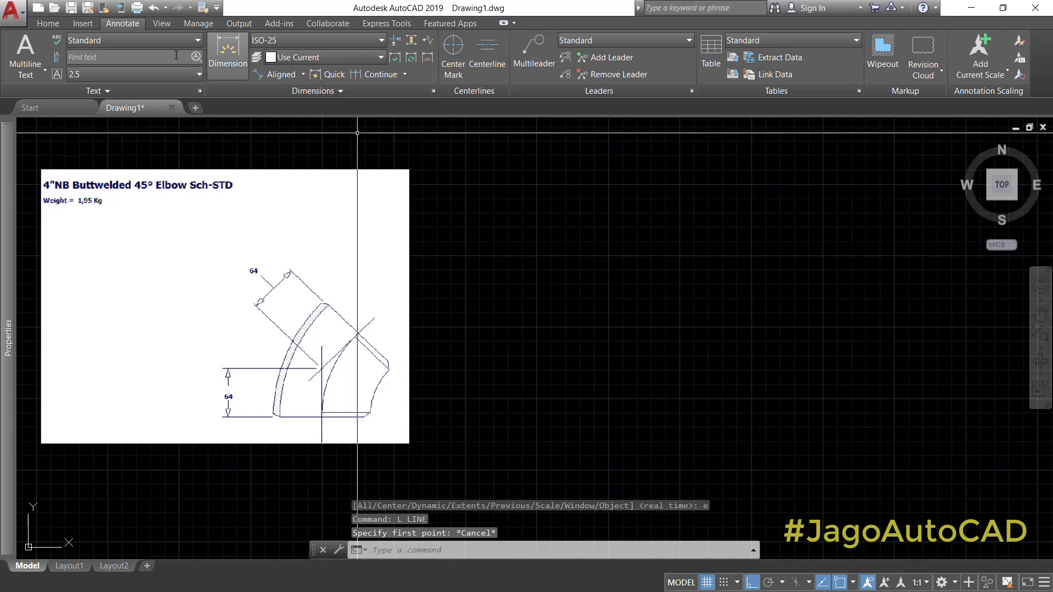
Step: Draw a vertical line 64 units long in the empty space beside the elbow reference image
{"action": "left_click", "coordinate": [47, 24]}
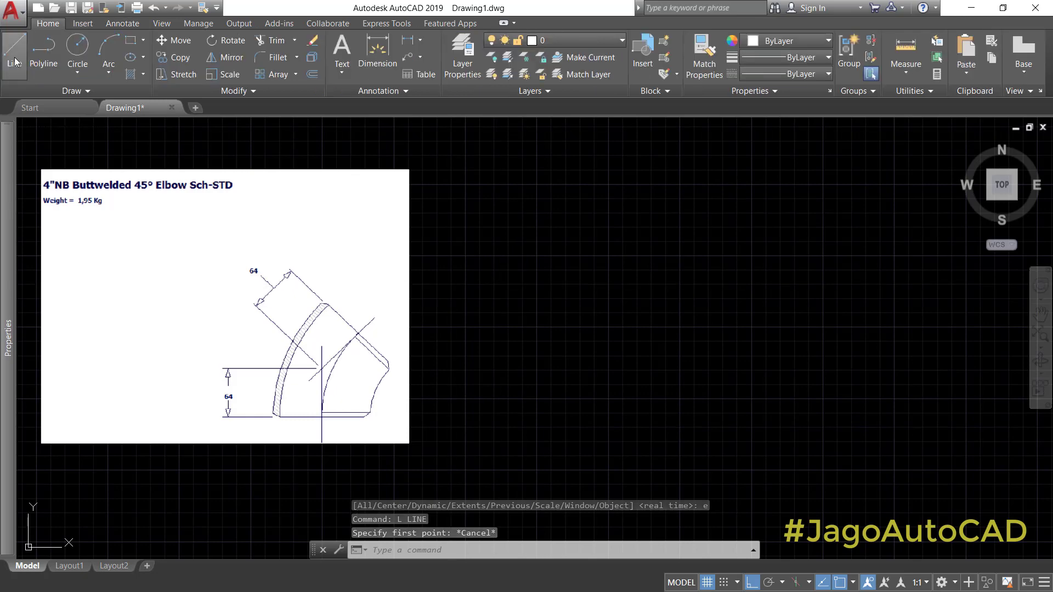
{"action": "left_click", "coordinate": [16, 62]}
{"action": "left_click", "coordinate": [491, 420]}
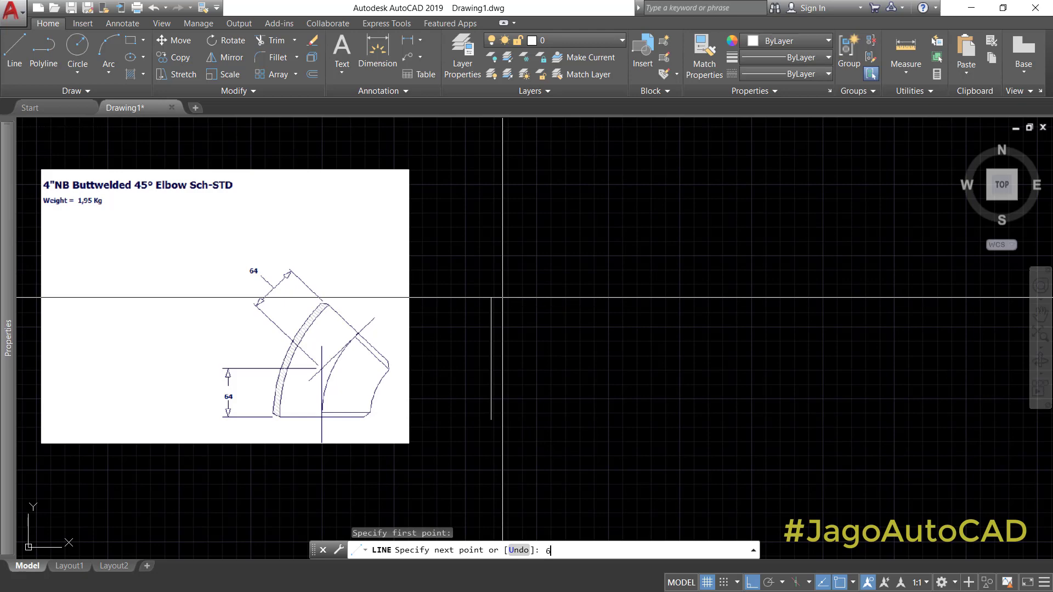
{"action": "type", "text": "64"}
{"action": "key", "text": "Return"}
{"action": "key", "text": "Escape"}
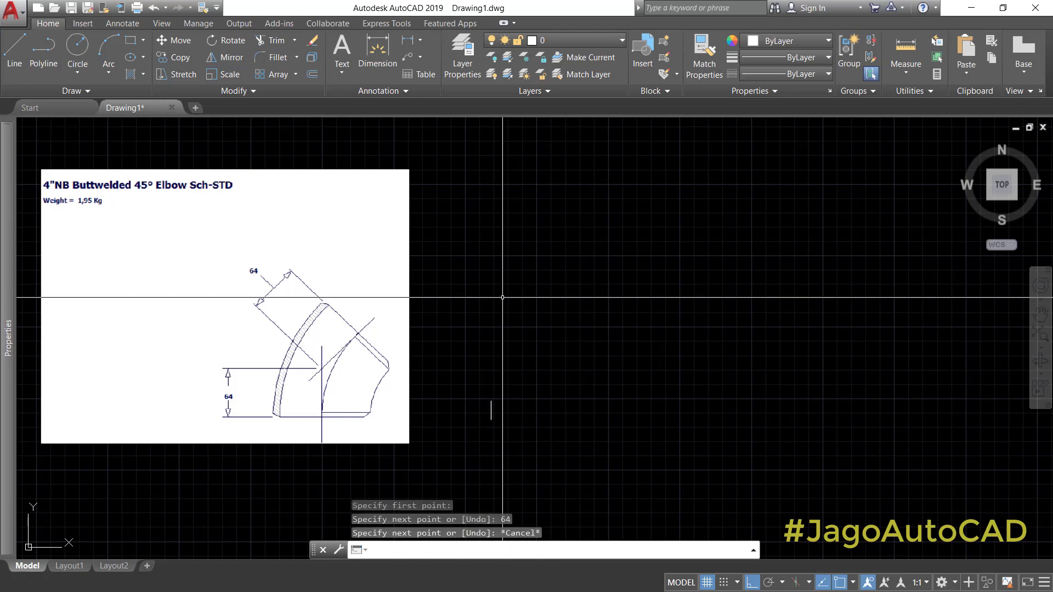
Step: Copy the vertical line from its lower endpoint to its upper endpoint, stacking the copy on top of it
{"action": "scroll", "coordinate": [487, 400], "scroll_direction": "up", "scroll_amount": 2}
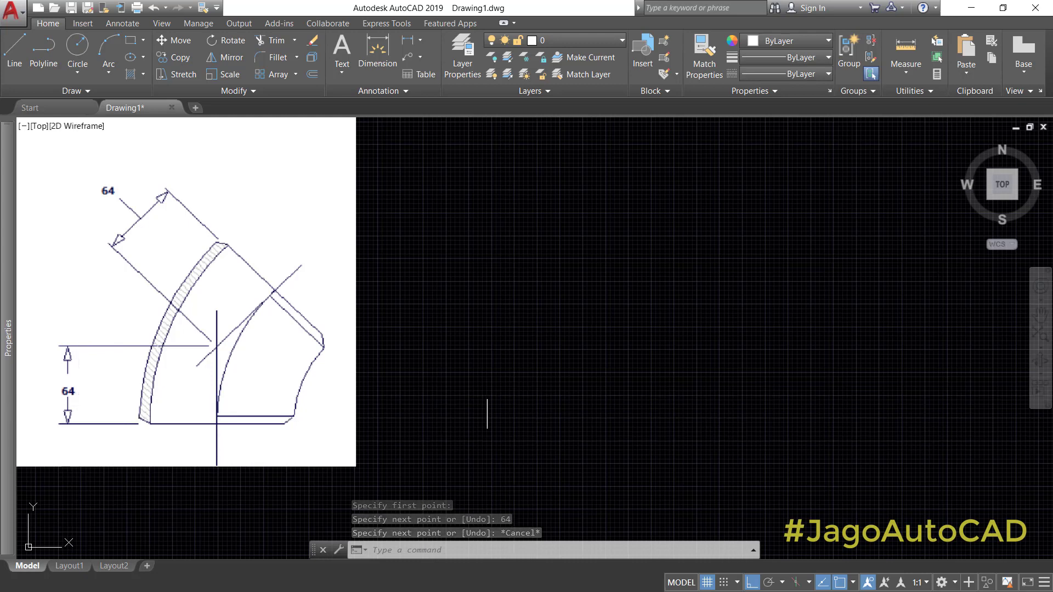
{"action": "type", "text": "co"}
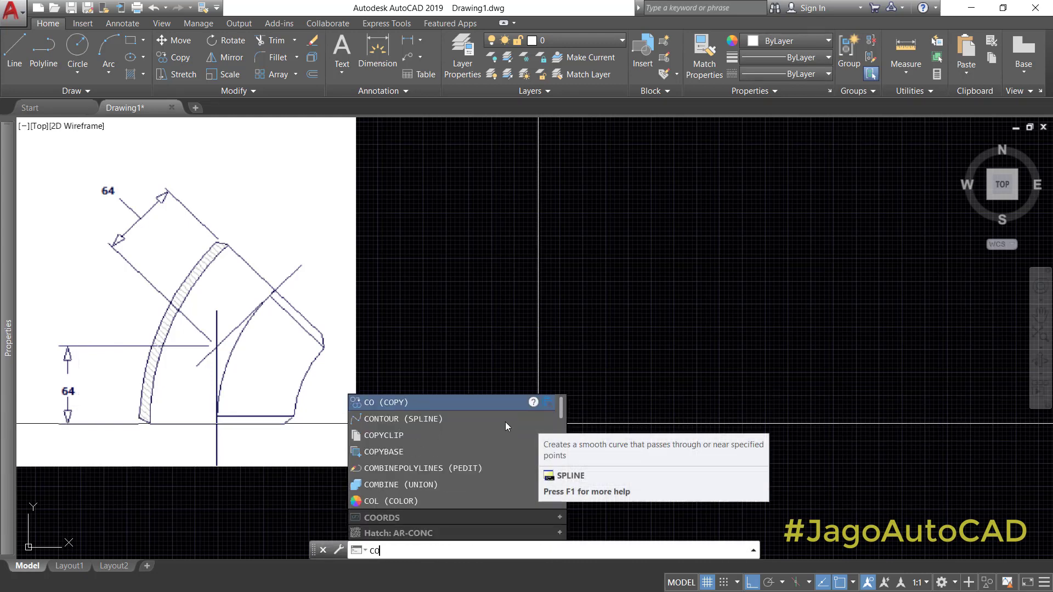
{"action": "left_click", "coordinate": [381, 402]}
{"action": "left_click", "coordinate": [487, 414]}
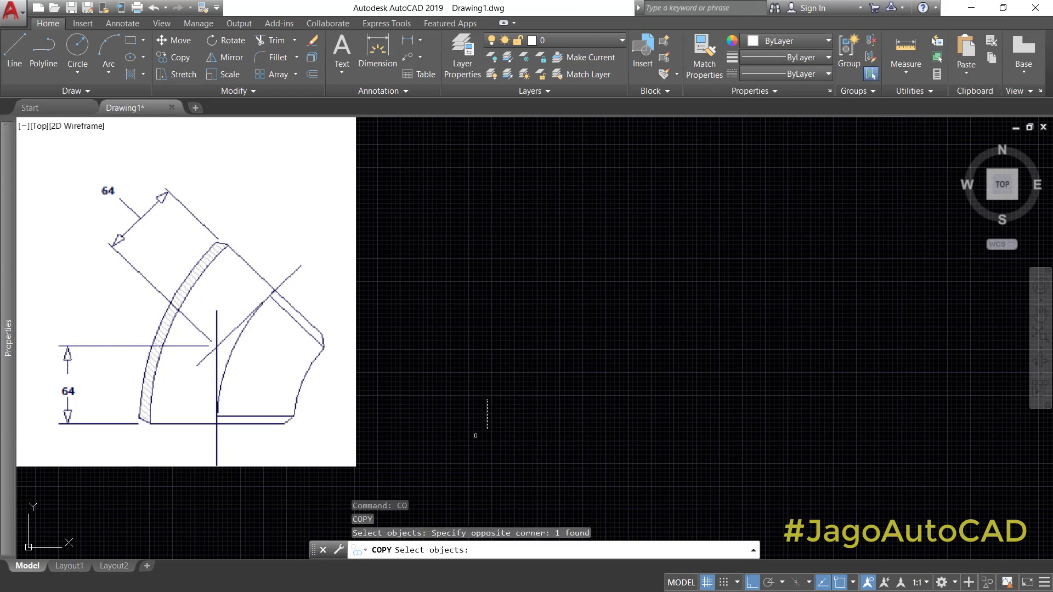
{"action": "key", "text": "Return"}
{"action": "left_click", "coordinate": [487, 428]}
{"action": "left_click", "coordinate": [487, 398]}
{"action": "scroll", "coordinate": [487, 399], "scroll_direction": "up", "scroll_amount": 3}
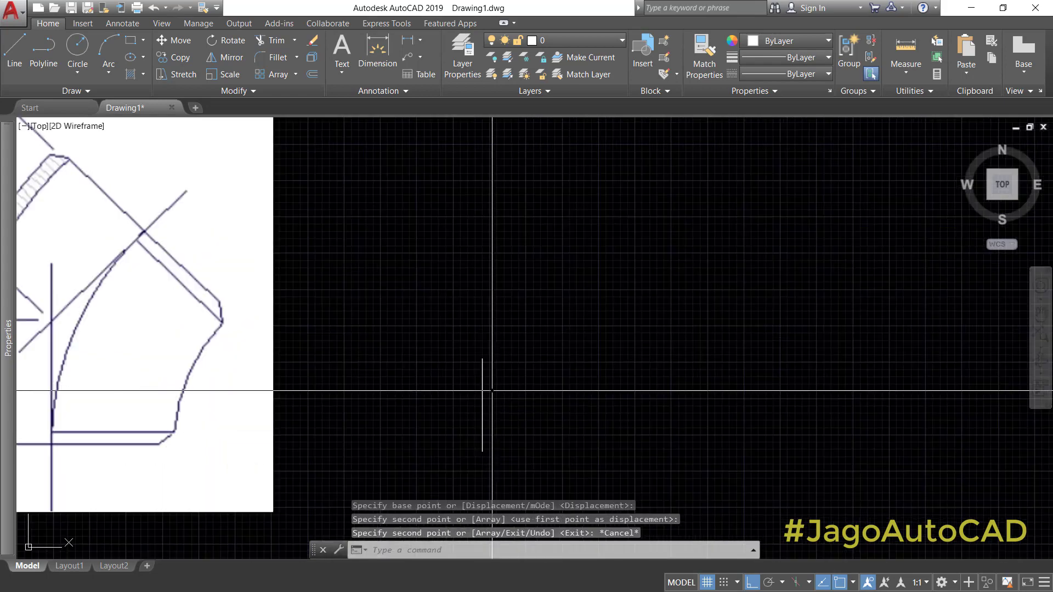
{"action": "key", "text": "Escape"}
Step: Rotate the upper line by -45 degrees about its lower endpoint
{"action": "type", "text": "r"}
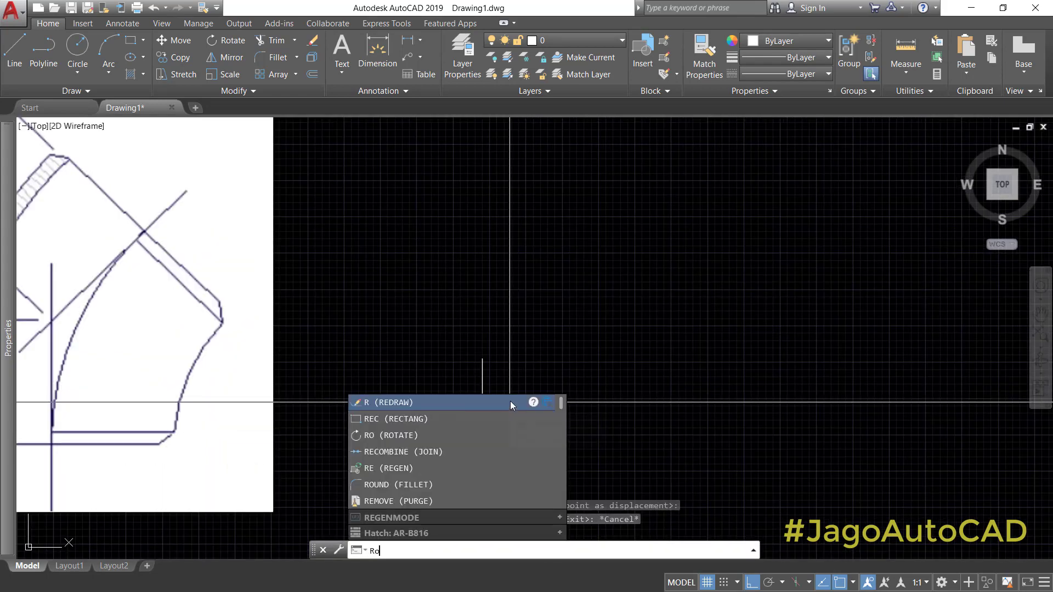
{"action": "left_click", "coordinate": [387, 468]}
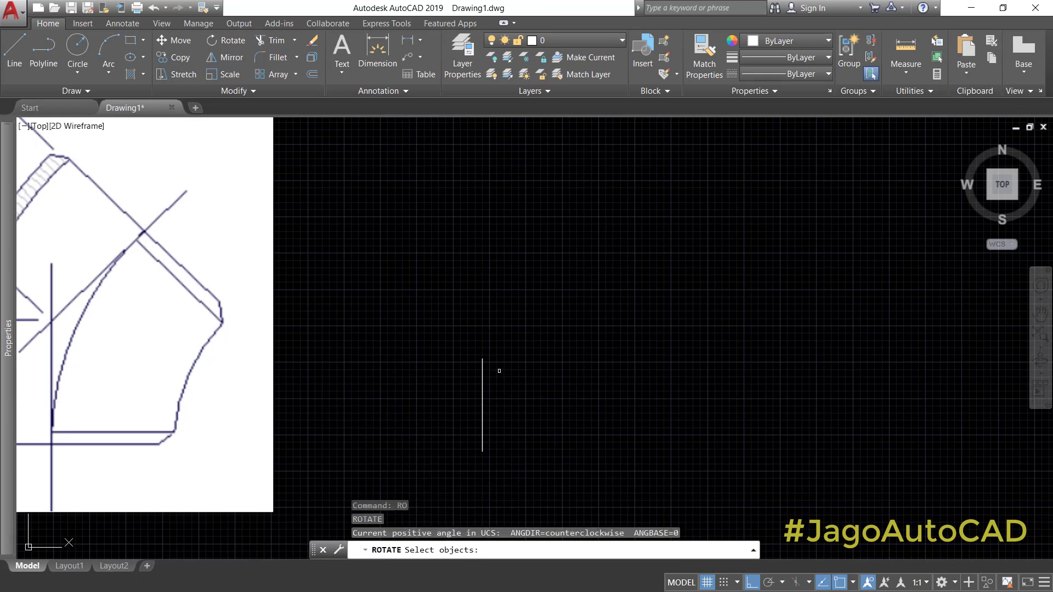
{"action": "left_click", "coordinate": [494, 360]}
{"action": "left_click", "coordinate": [428, 369]}
{"action": "key", "text": "Return"}
{"action": "left_click", "coordinate": [482, 405]}
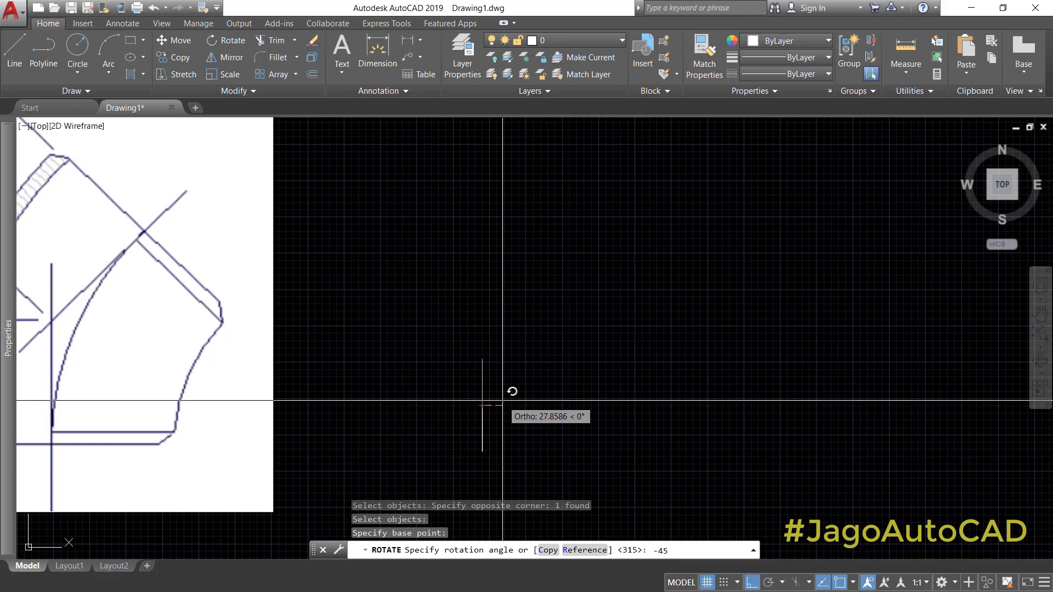
{"action": "key", "text": "Return"}
{"action": "scroll", "coordinate": [490, 393], "scroll_direction": "down", "scroll_amount": 1}
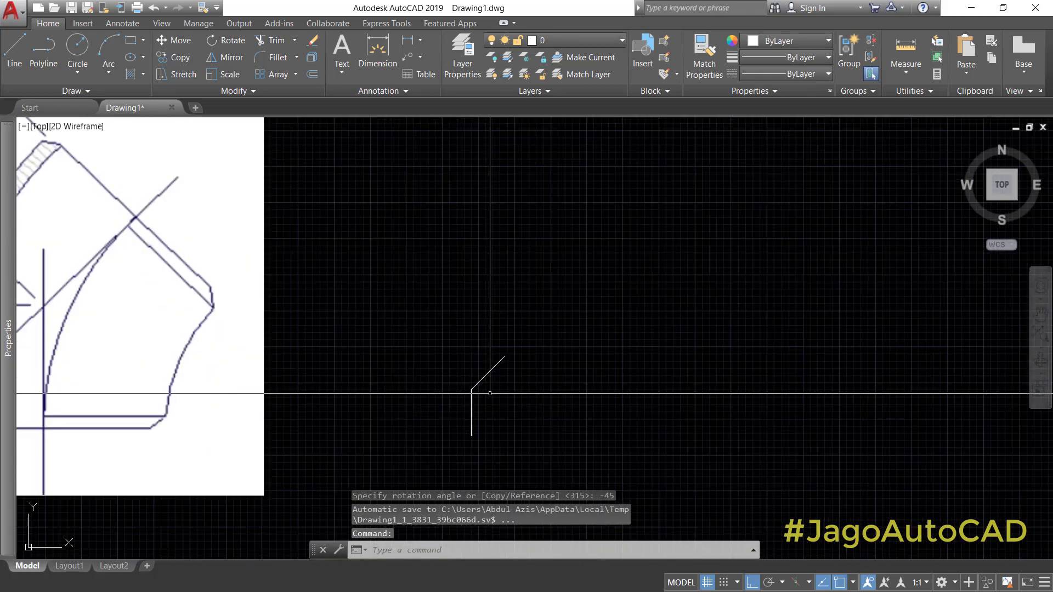
{"action": "key", "text": "Escape"}
Step: Add an angular dimension between the vertical line and the rotated line
{"action": "type", "text": "da"}
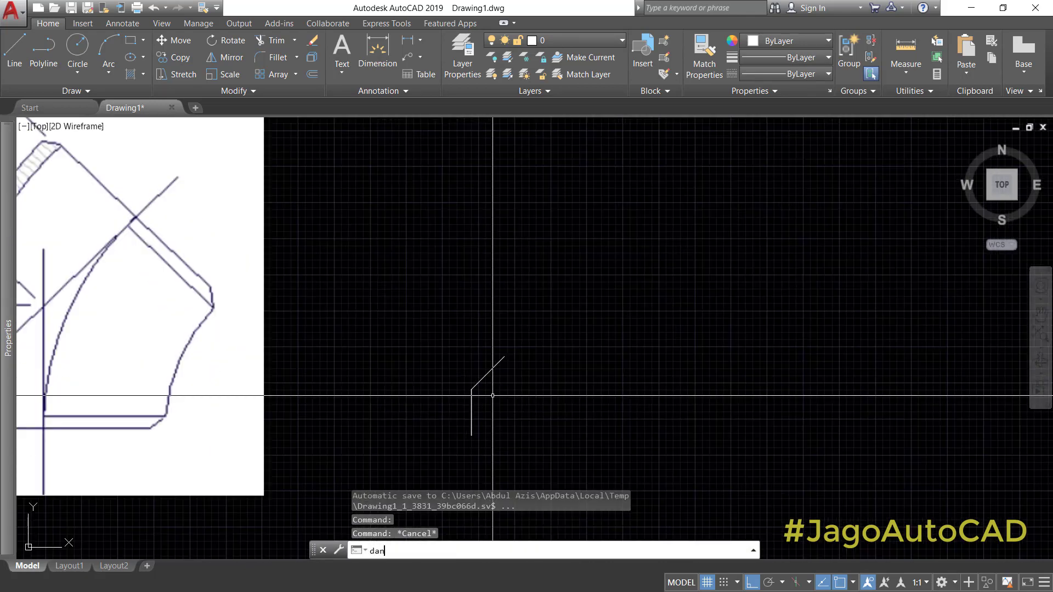
{"action": "type", "text": "n"}
{"action": "key", "text": "Return"}
{"action": "scroll", "coordinate": [471, 387], "scroll_direction": "up", "scroll_amount": 3}
{"action": "left_click", "coordinate": [472, 403]}
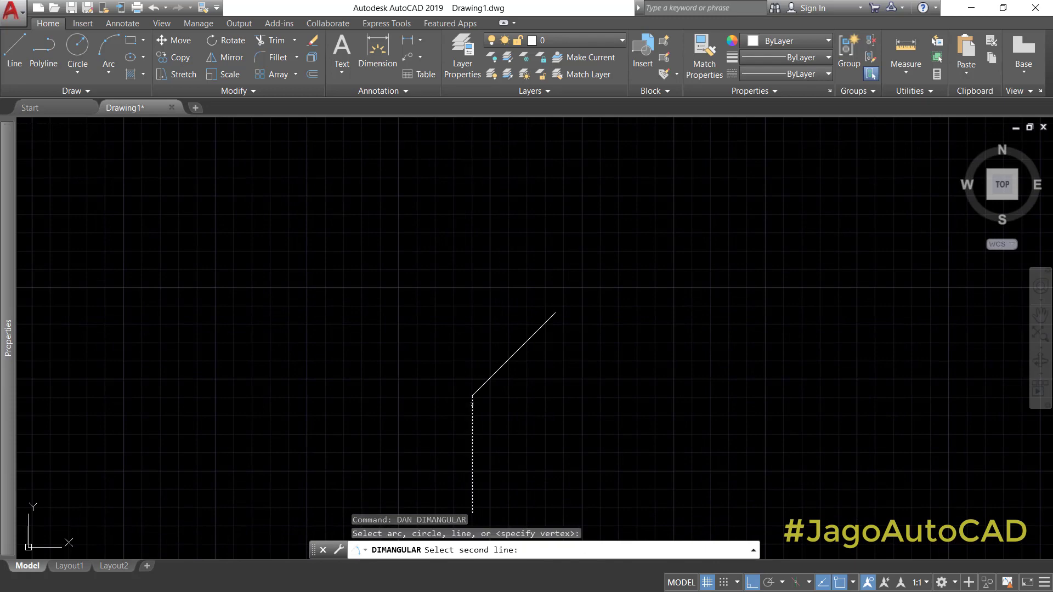
{"action": "left_click", "coordinate": [488, 380]}
{"action": "scroll", "coordinate": [483, 365], "scroll_direction": "up", "scroll_amount": 4}
{"action": "left_click", "coordinate": [512, 384]}
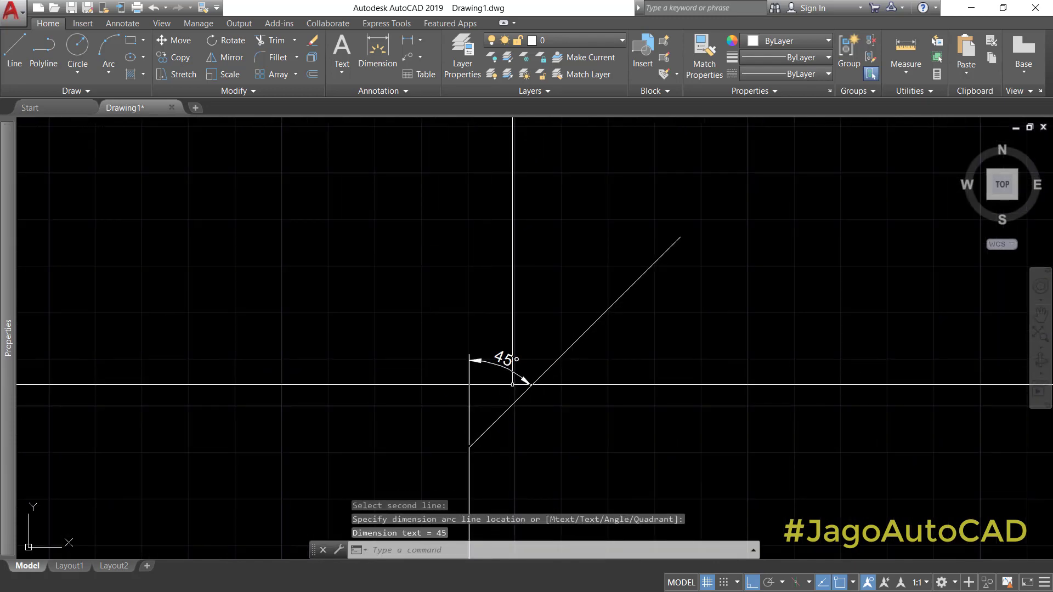
{"action": "scroll", "coordinate": [477, 359], "scroll_direction": "down", "scroll_amount": 3}
{"action": "scroll", "coordinate": [477, 357], "scroll_direction": "up", "scroll_amount": 5}
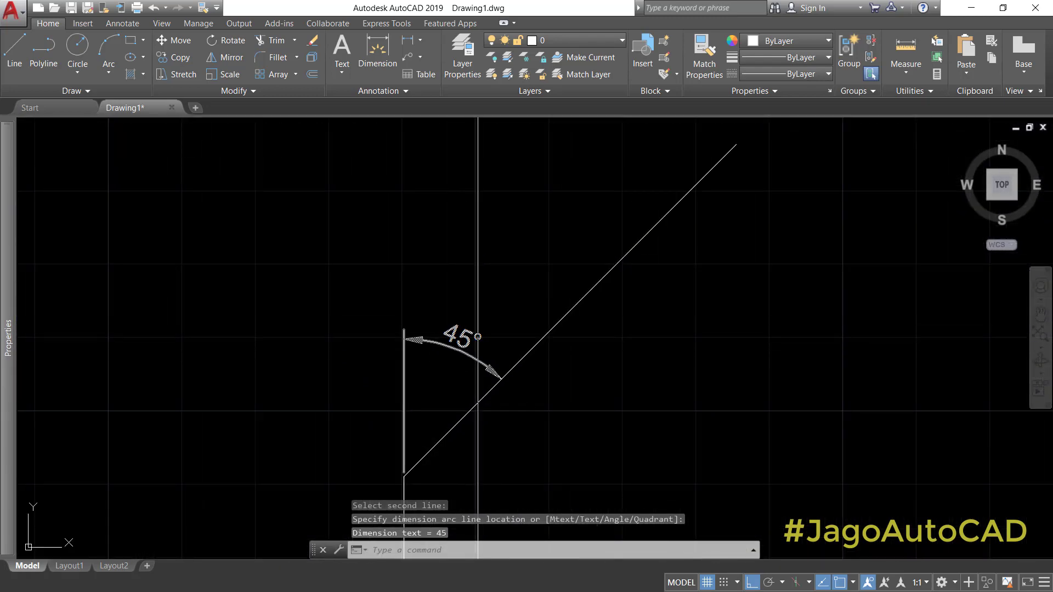
{"action": "scroll", "coordinate": [482, 362], "scroll_direction": "down", "scroll_amount": 5}
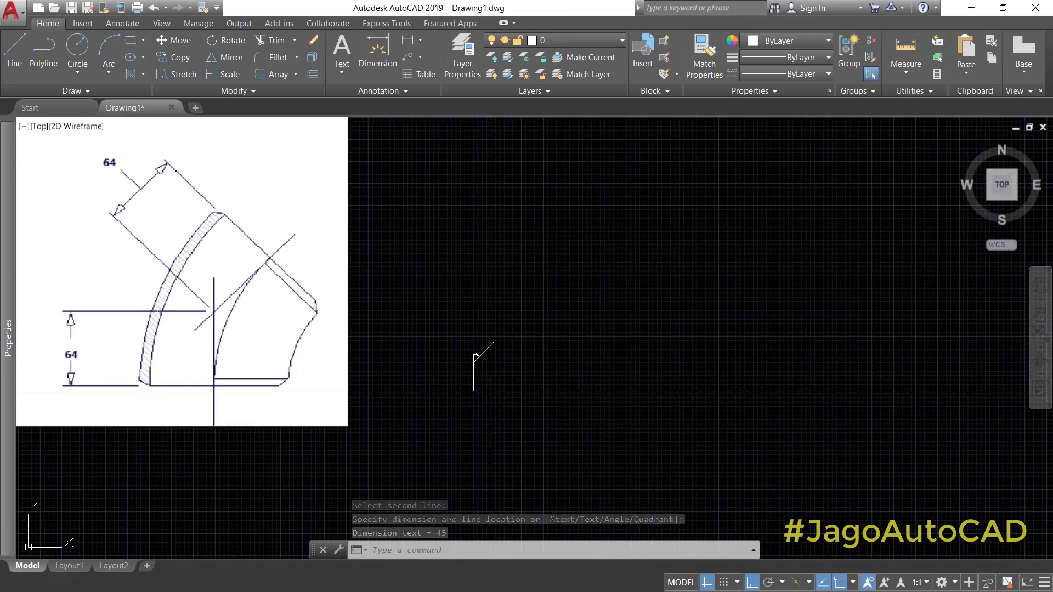
Step: Erase the angular dimension at the corner of the two lines
{"action": "scroll", "coordinate": [489, 392], "scroll_direction": "up", "scroll_amount": 6}
{"action": "left_click", "coordinate": [391, 334]}
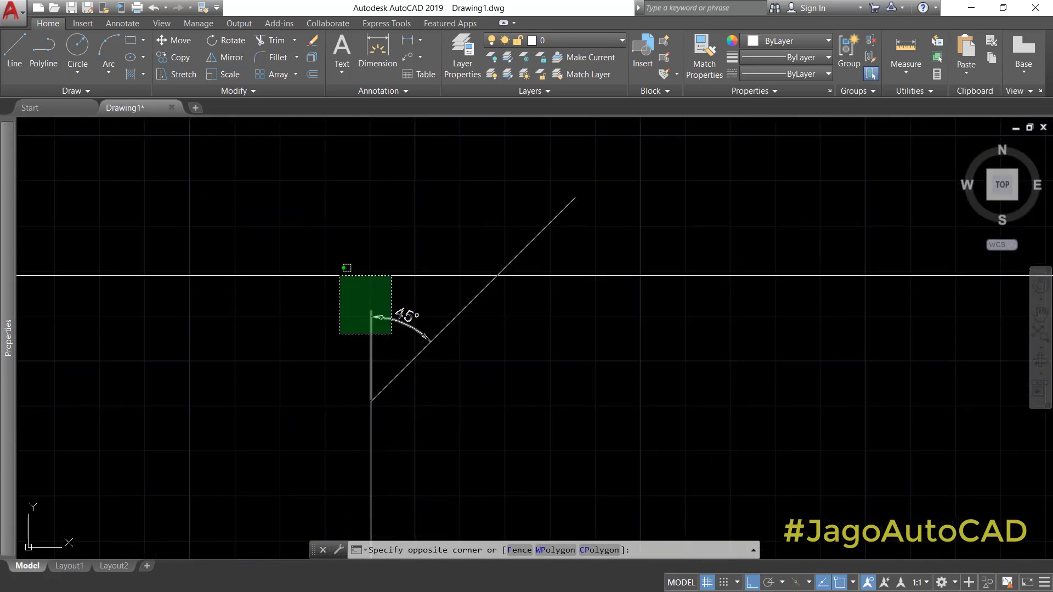
{"action": "left_click", "coordinate": [340, 276]}
{"action": "type", "text": "e"}
{"action": "key", "text": "Return"}
Step: Dimension the angle between the vertical and slanted lines with the Angular dimension, placing its arc above their shared corner
{"action": "left_click", "coordinate": [122, 23]}
{"action": "left_click", "coordinate": [160, 24]}
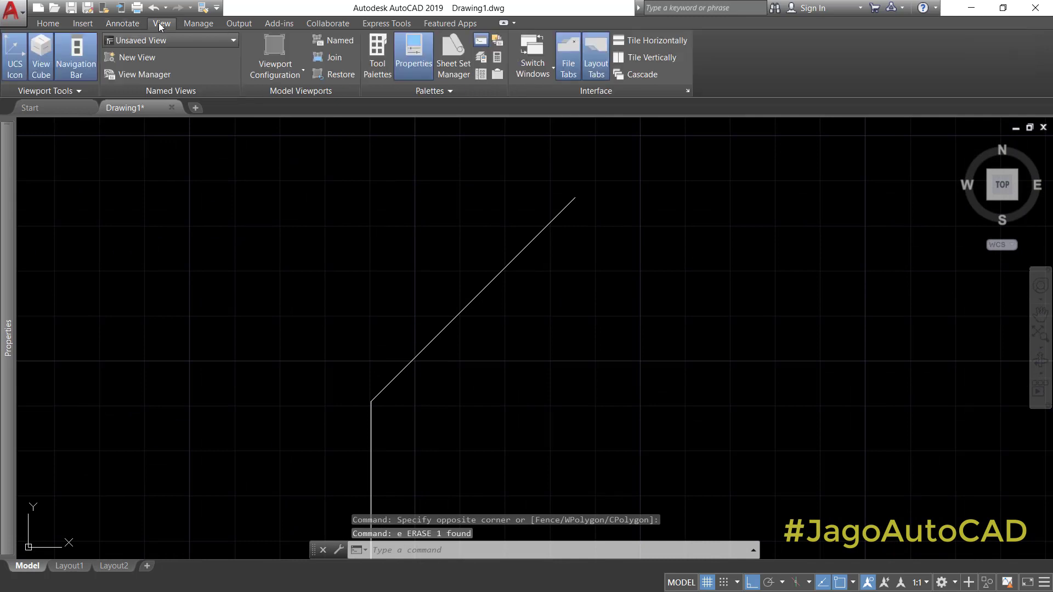
{"action": "left_click", "coordinate": [117, 24]}
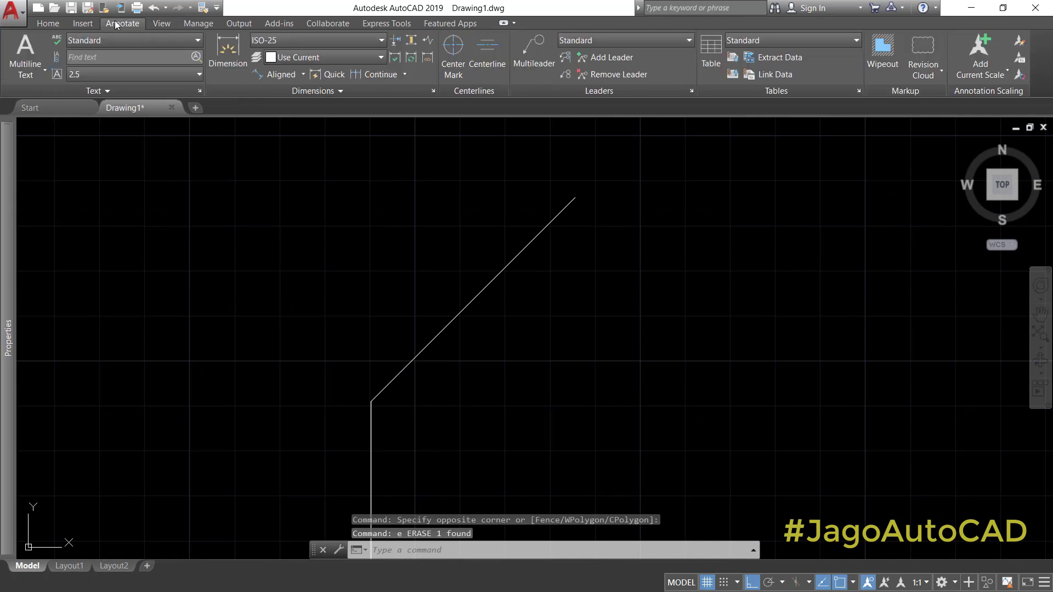
{"action": "left_click", "coordinate": [338, 91]}
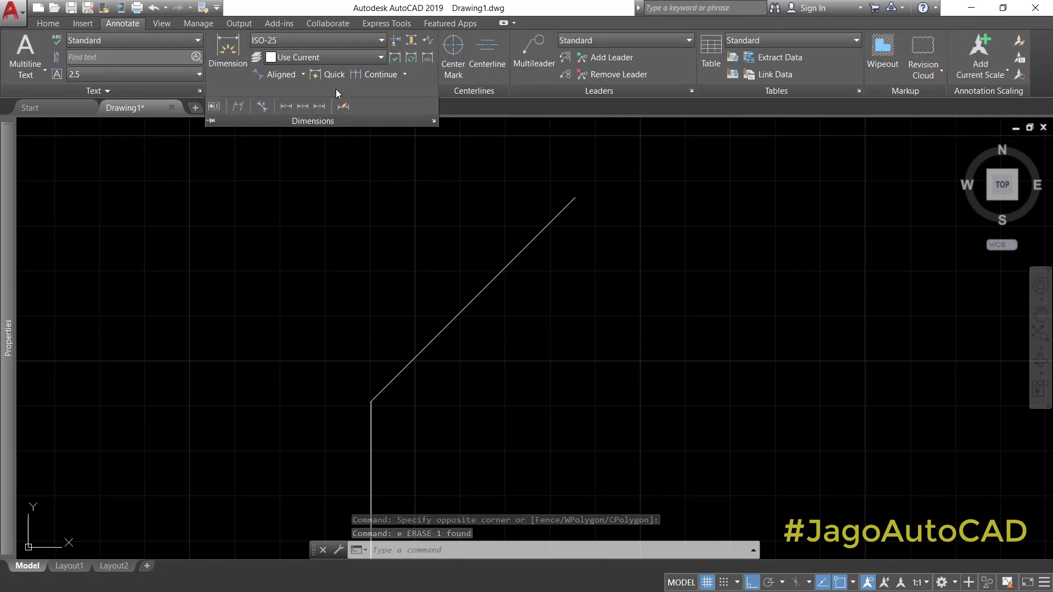
{"action": "left_click", "coordinate": [405, 75]}
{"action": "left_click", "coordinate": [406, 76]}
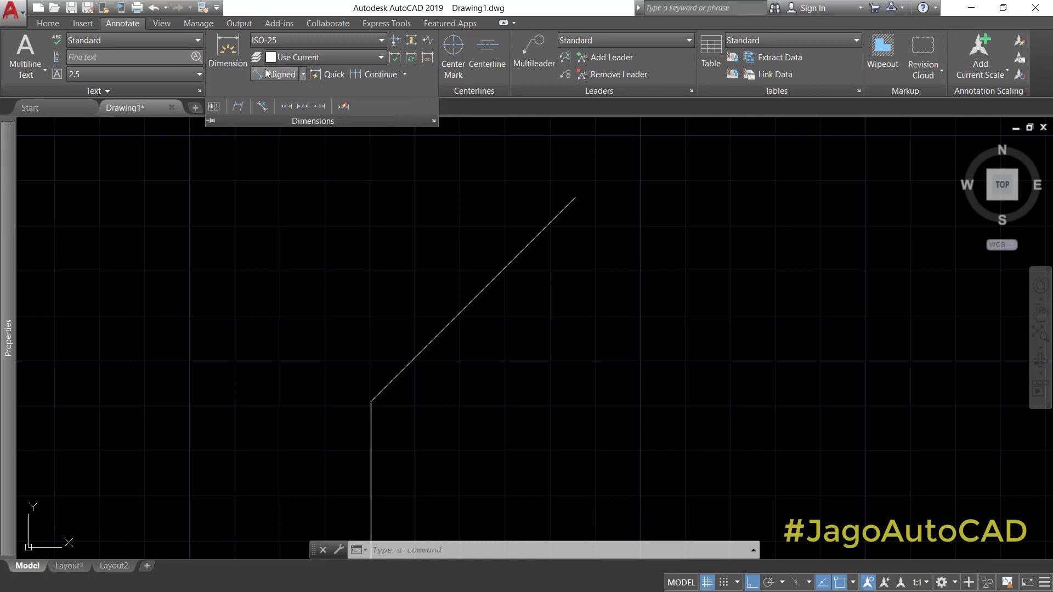
{"action": "left_click", "coordinate": [303, 74]}
{"action": "left_click", "coordinate": [291, 149]}
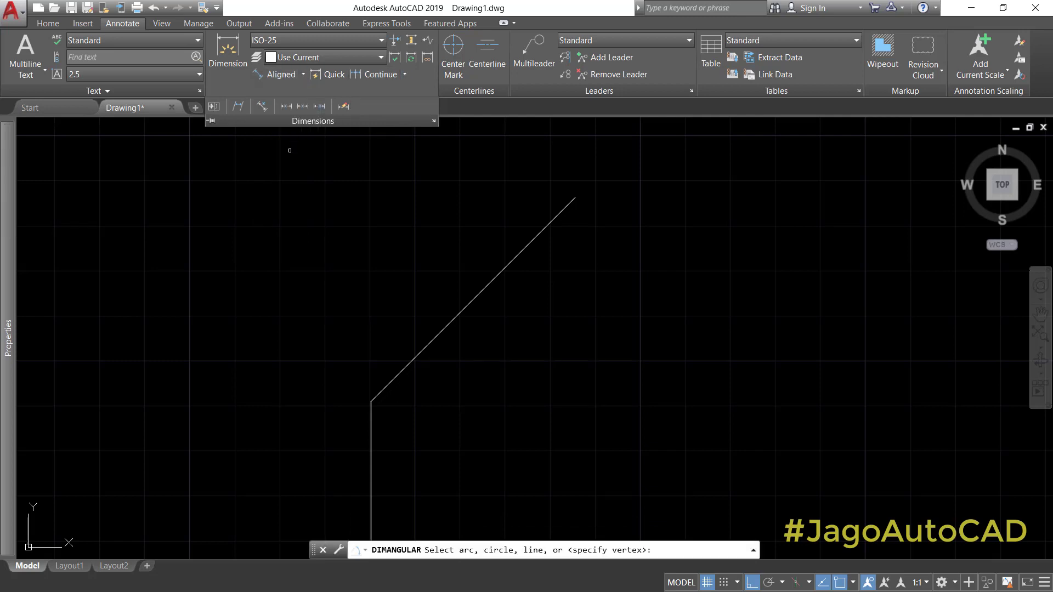
{"action": "left_click", "coordinate": [371, 444]}
{"action": "left_click", "coordinate": [406, 368]}
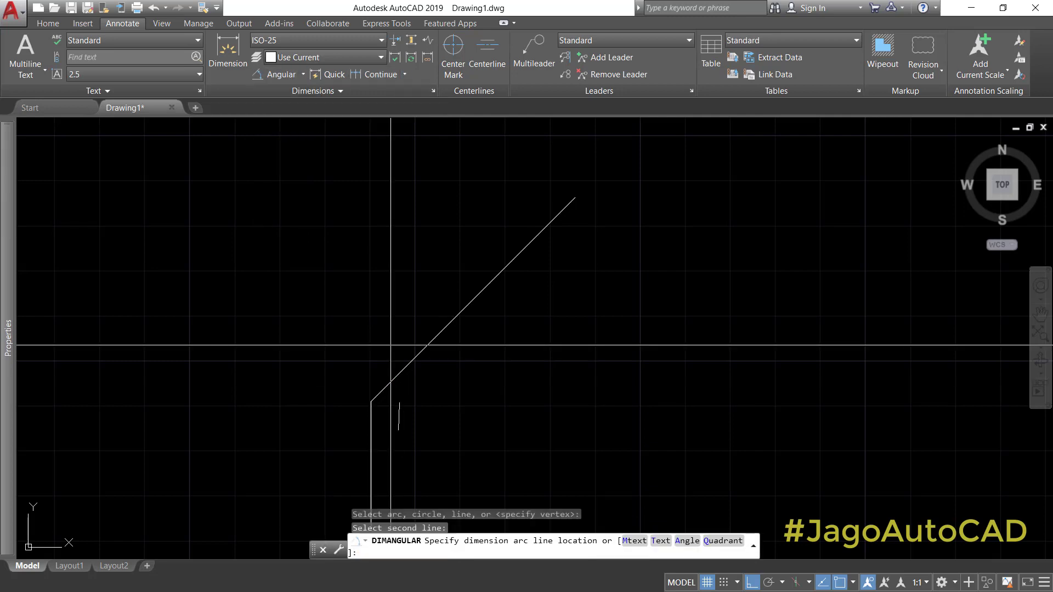
{"action": "left_click", "coordinate": [392, 319]}
{"action": "scroll", "coordinate": [388, 355], "scroll_direction": "up", "scroll_amount": 2}
{"action": "scroll", "coordinate": [411, 296], "scroll_direction": "down", "scroll_amount": 4}
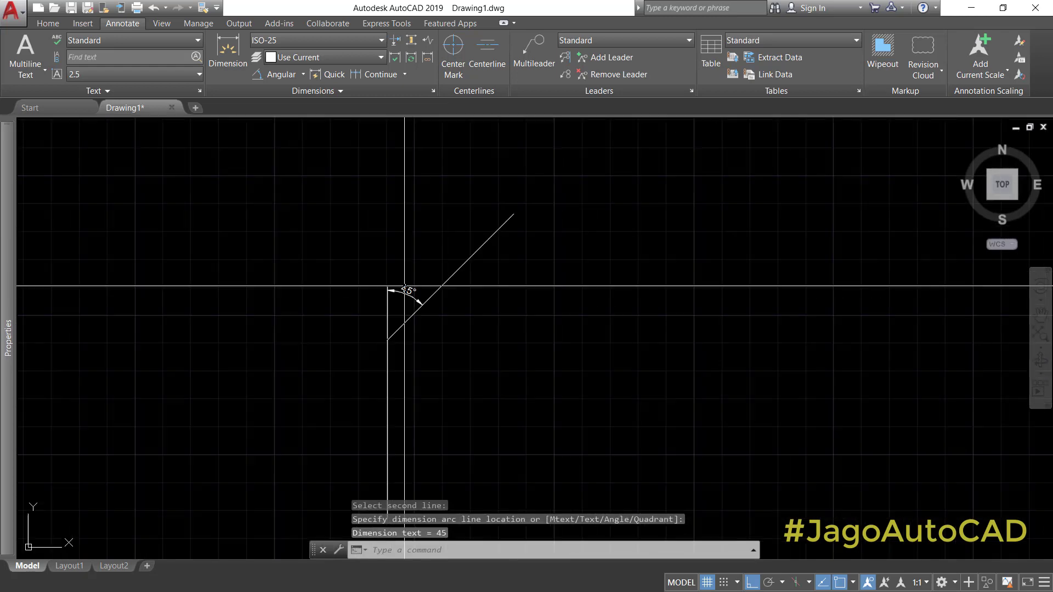
{"action": "scroll", "coordinate": [403, 302], "scroll_direction": "up", "scroll_amount": 4}
{"action": "scroll", "coordinate": [411, 311], "scroll_direction": "down", "scroll_amount": 10}
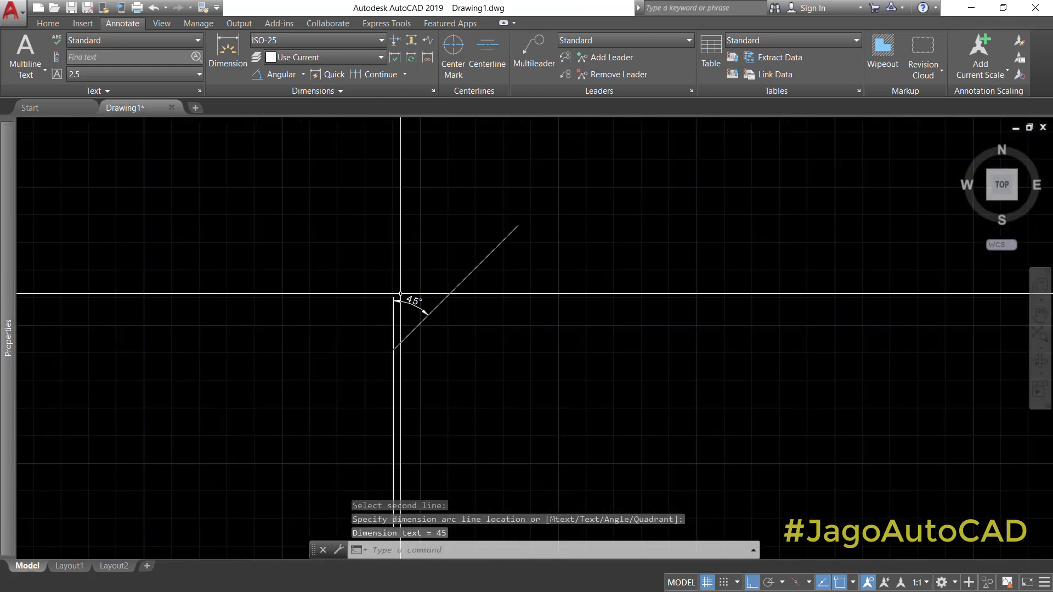
{"action": "scroll", "coordinate": [403, 302], "scroll_direction": "up", "scroll_amount": 2}
{"action": "key", "text": "Escape"}
{"action": "type", "text": "l"}
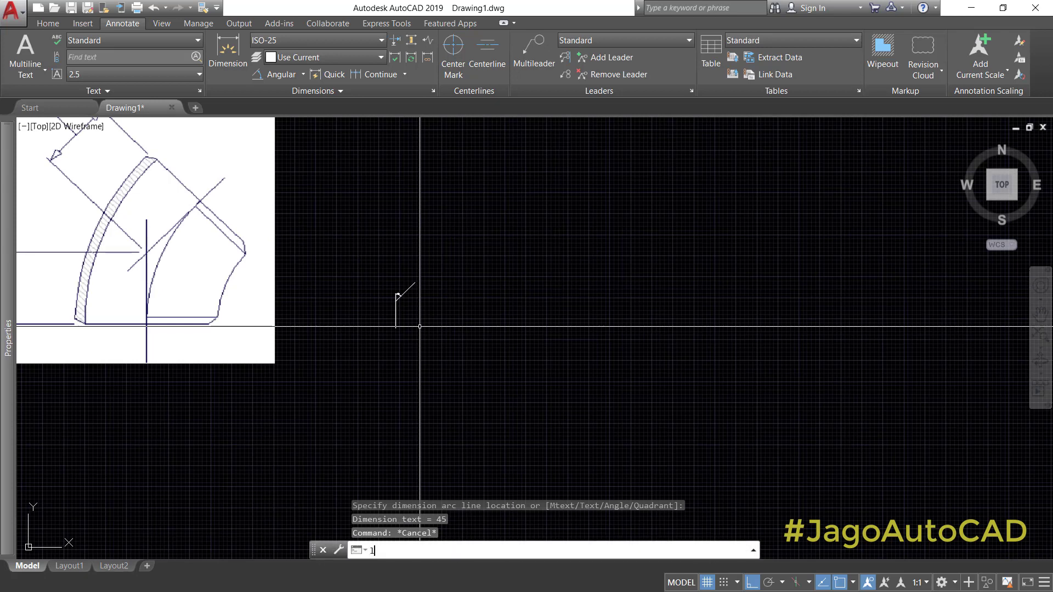
{"action": "key", "text": "Return"}
{"action": "key", "text": "Escape"}
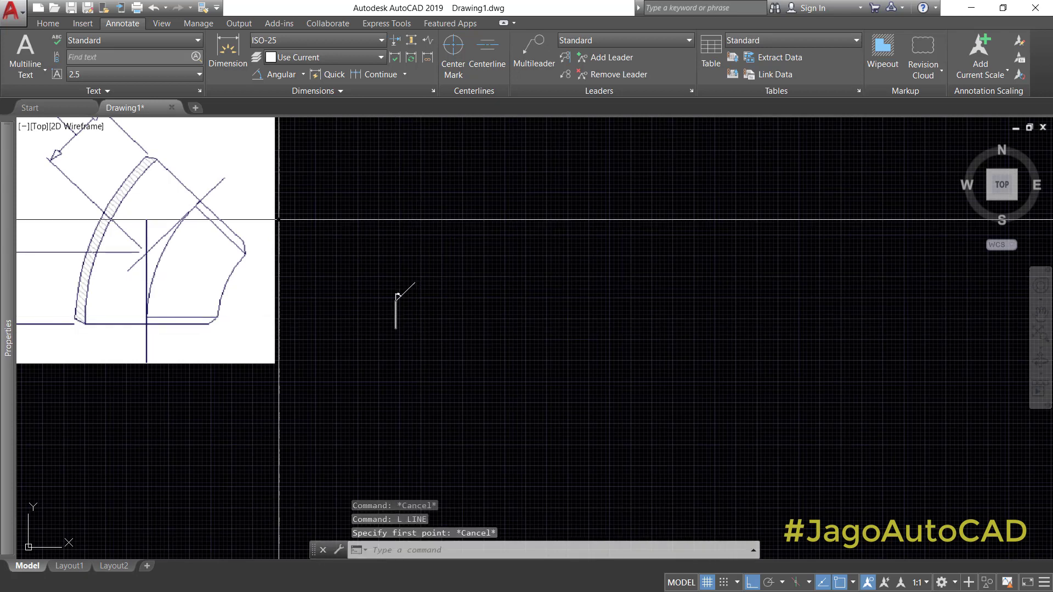
Step: Draw a long horizontal line to the right from the vertical line's lower endpoint
{"action": "left_click", "coordinate": [47, 23]}
{"action": "type", "text": "l"}
{"action": "key", "text": "Return"}
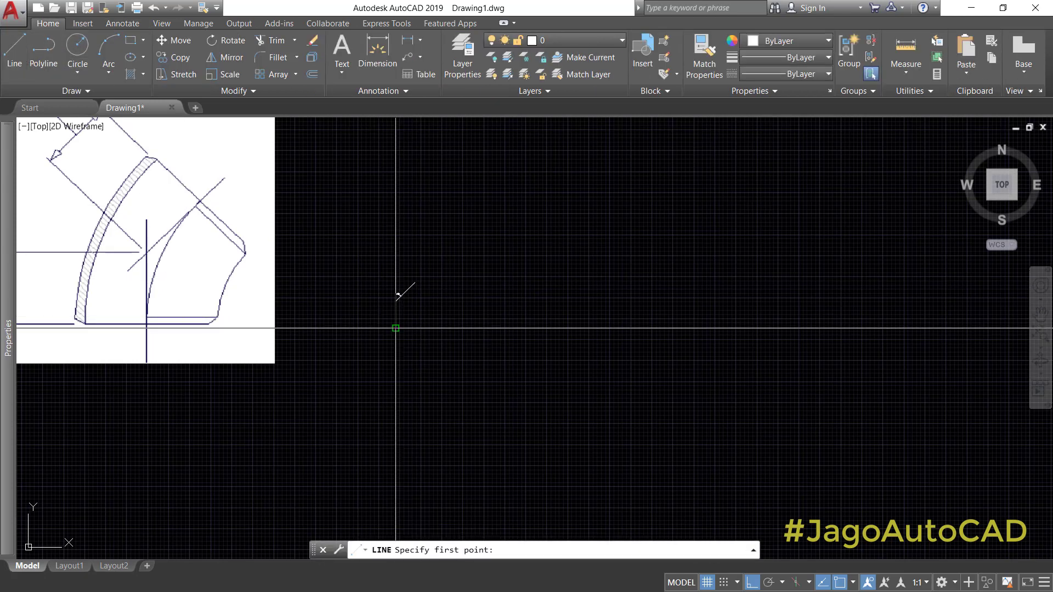
{"action": "left_click", "coordinate": [396, 328]}
{"action": "left_click", "coordinate": [497, 328]}
{"action": "key", "text": "Escape"}
{"action": "scroll", "coordinate": [418, 294], "scroll_direction": "up", "scroll_amount": 5}
{"action": "key", "text": "Escape"}
{"action": "key", "text": "Escape"}
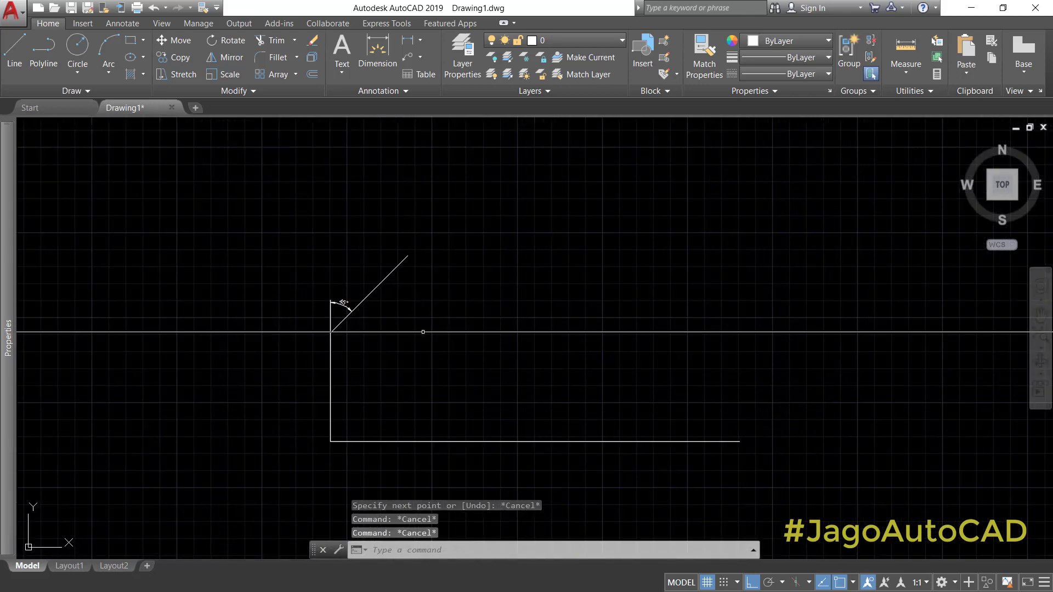
Step: Copy the slanted line horizontally to the right, above the middle of the horizontal base line
{"action": "type", "text": "c"}
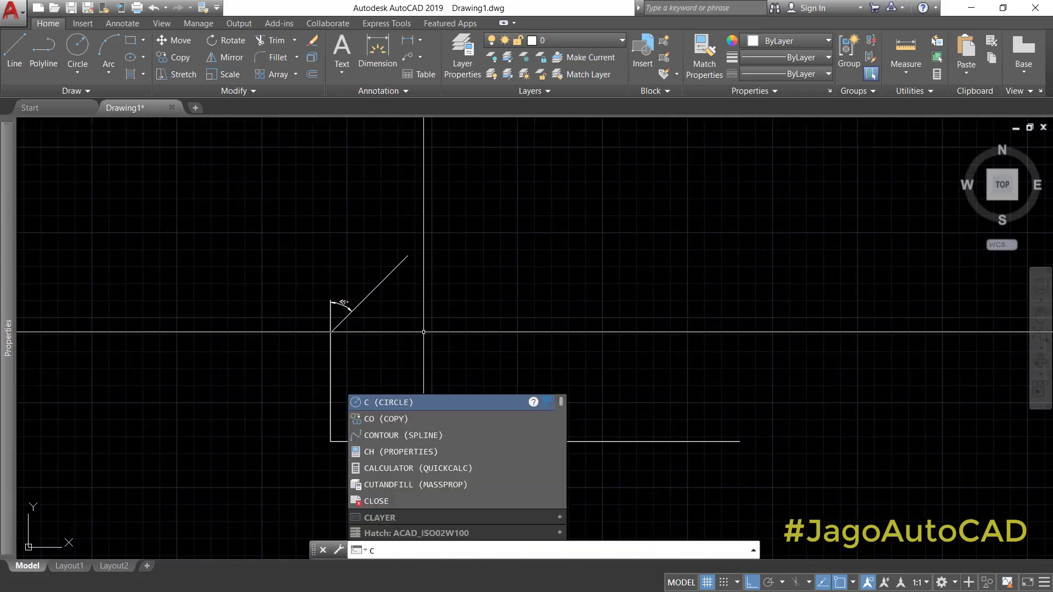
{"action": "key", "text": "BackSpace"}
{"action": "left_click", "coordinate": [174, 57]}
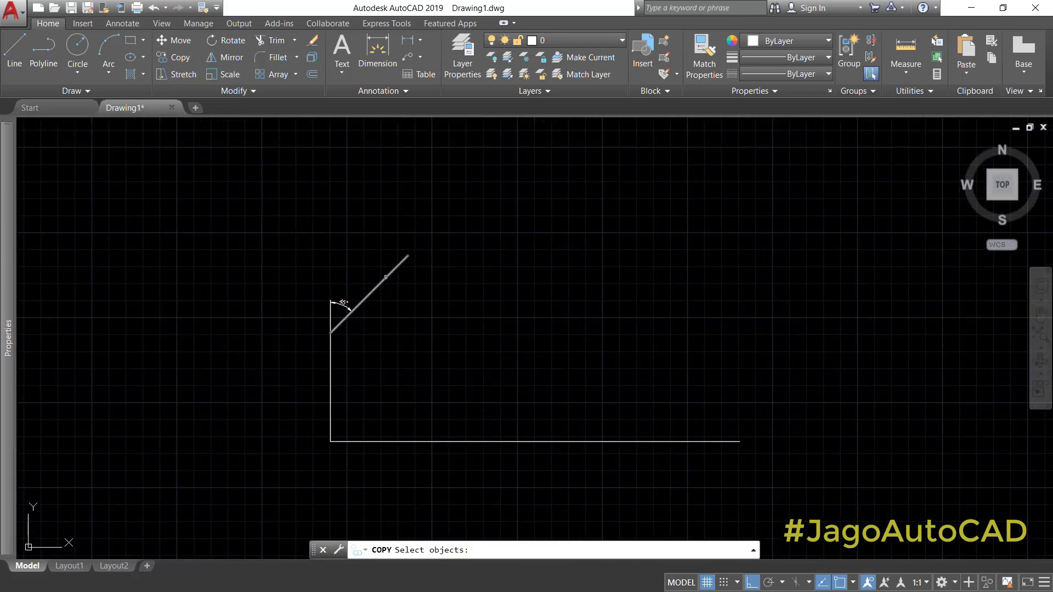
{"action": "left_click", "coordinate": [385, 278]}
{"action": "key", "text": "Return"}
{"action": "left_click", "coordinate": [419, 340]}
{"action": "left_click", "coordinate": [558, 339]}
{"action": "key", "text": "Escape"}
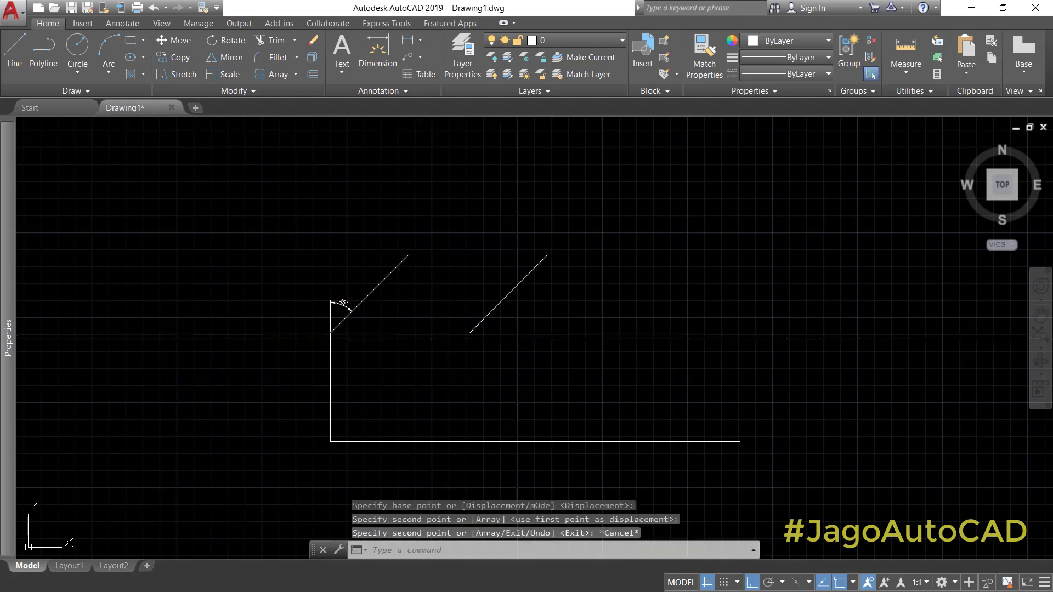
{"action": "key", "text": "Escape"}
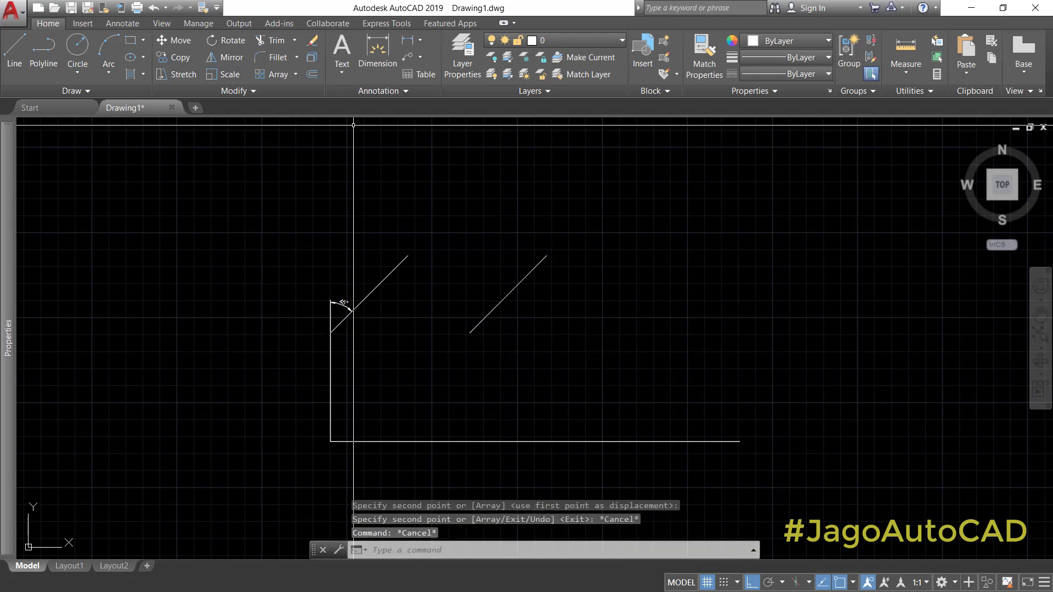
Step: Mirror the copied slanted line about a vertical axis through its upper endpoint, keeping the source line
{"action": "left_click", "coordinate": [227, 58]}
{"action": "key", "text": "Return"}
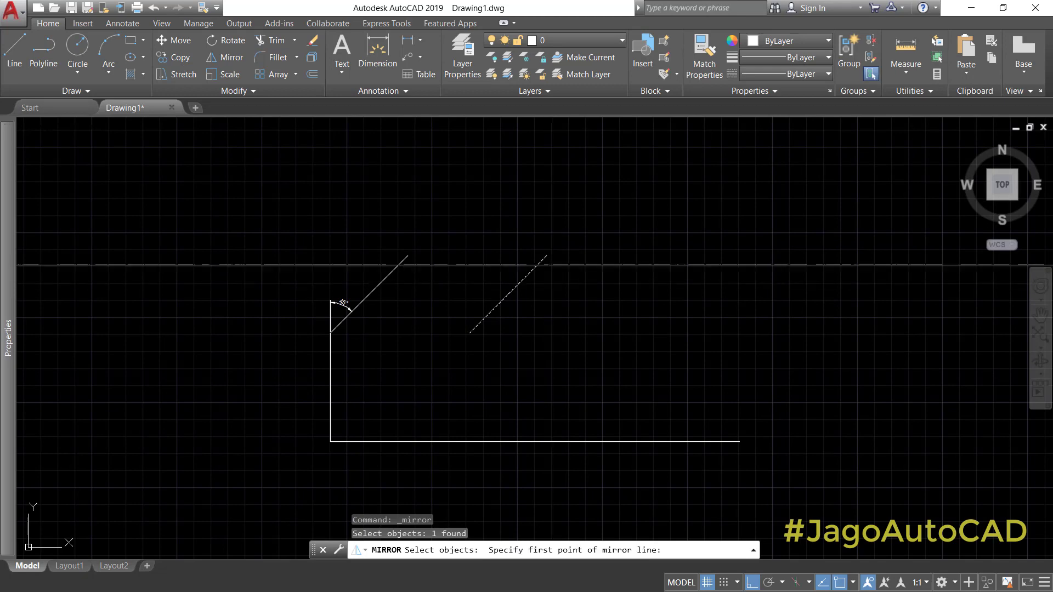
{"action": "left_click", "coordinate": [547, 256]}
{"action": "left_click", "coordinate": [548, 324]}
{"action": "key", "text": "Return"}
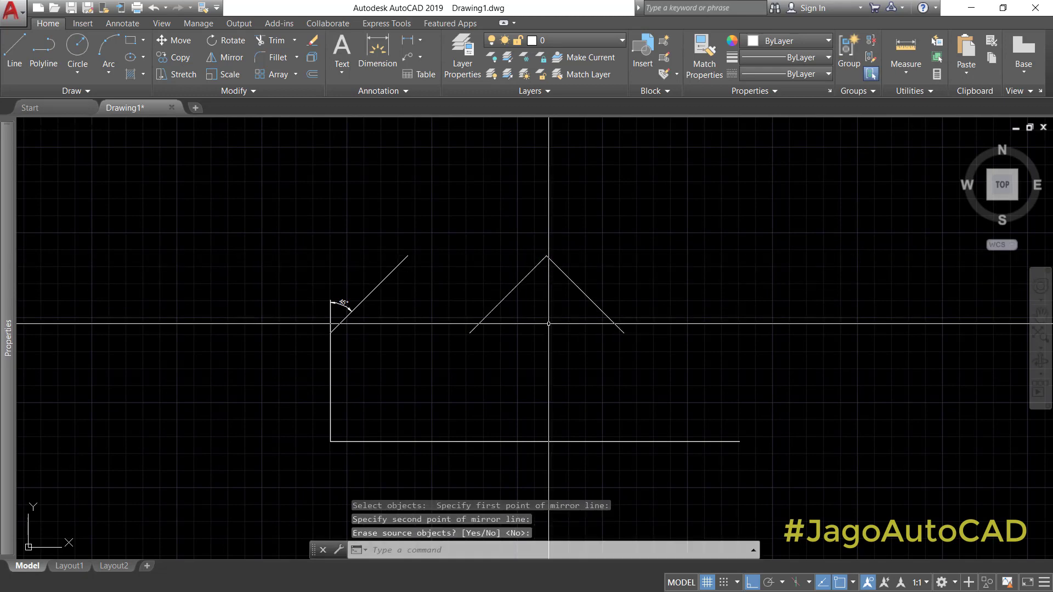
Step: Erase the copied slanted line that served as the mirror source, leaving its mirrored counterpart
{"action": "left_click", "coordinate": [549, 324]}
{"action": "left_click", "coordinate": [479, 286]}
{"action": "type", "text": "E"}
{"action": "key", "text": "Return"}
{"action": "type", "text": "m"}
{"action": "key", "text": "Return"}
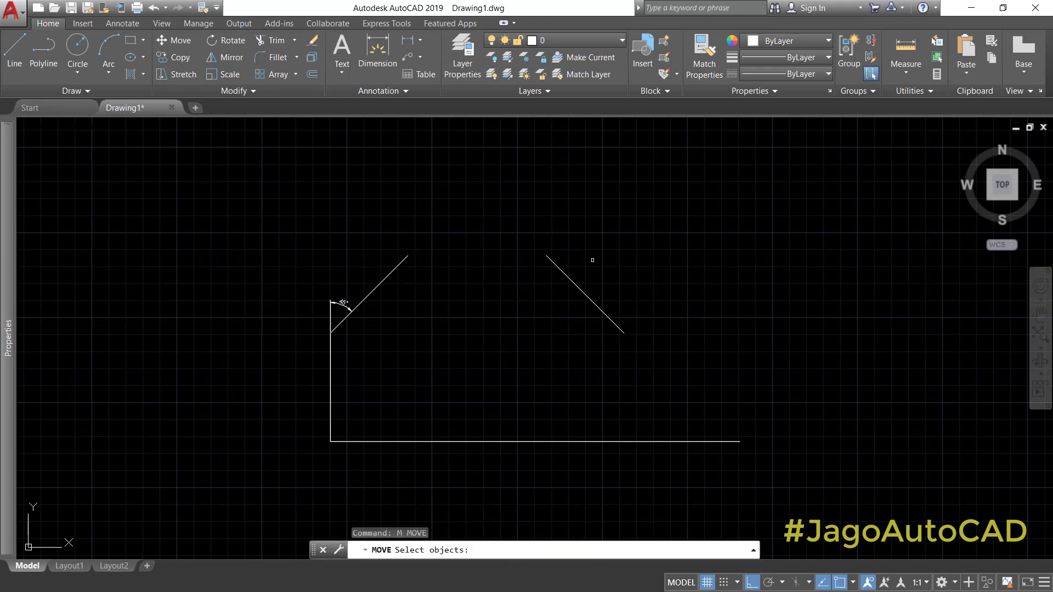
{"action": "left_click", "coordinate": [590, 258]}
{"action": "left_click", "coordinate": [565, 290]}
{"action": "key", "text": "Return"}
{"action": "left_click", "coordinate": [546, 255]}
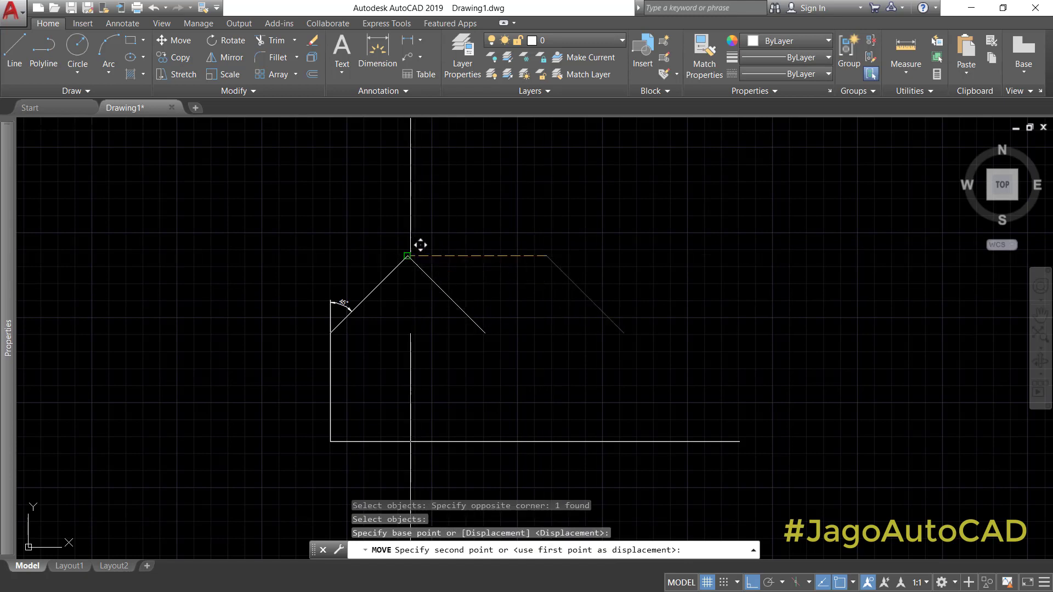
{"action": "key", "text": "Escape"}
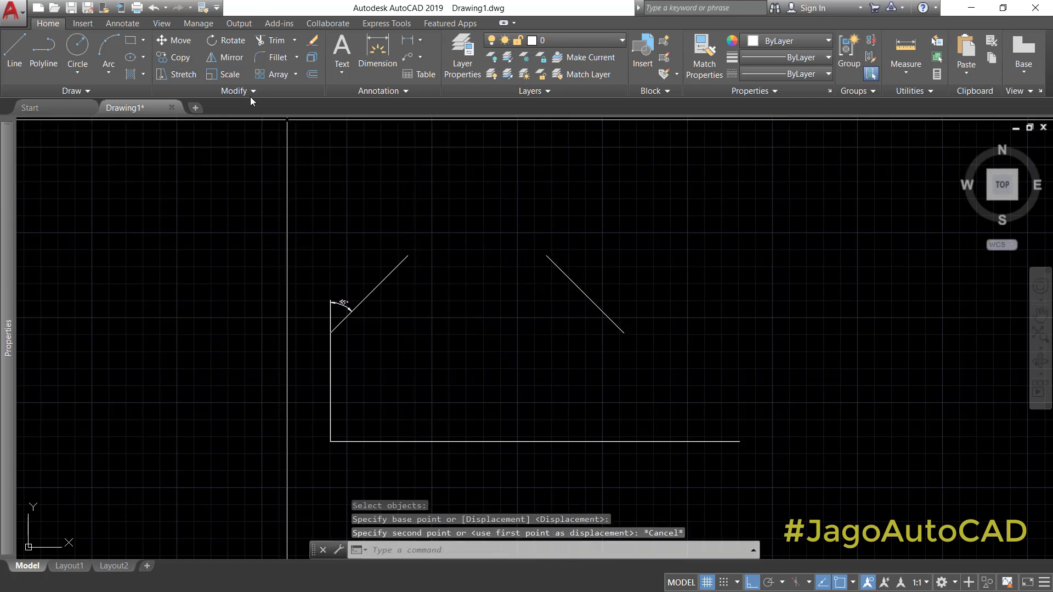
Step: Copy the mirrored line so its upper endpoint meets the upper endpoint of the original 45° line
{"action": "left_click", "coordinate": [181, 59]}
{"action": "key", "text": "Return"}
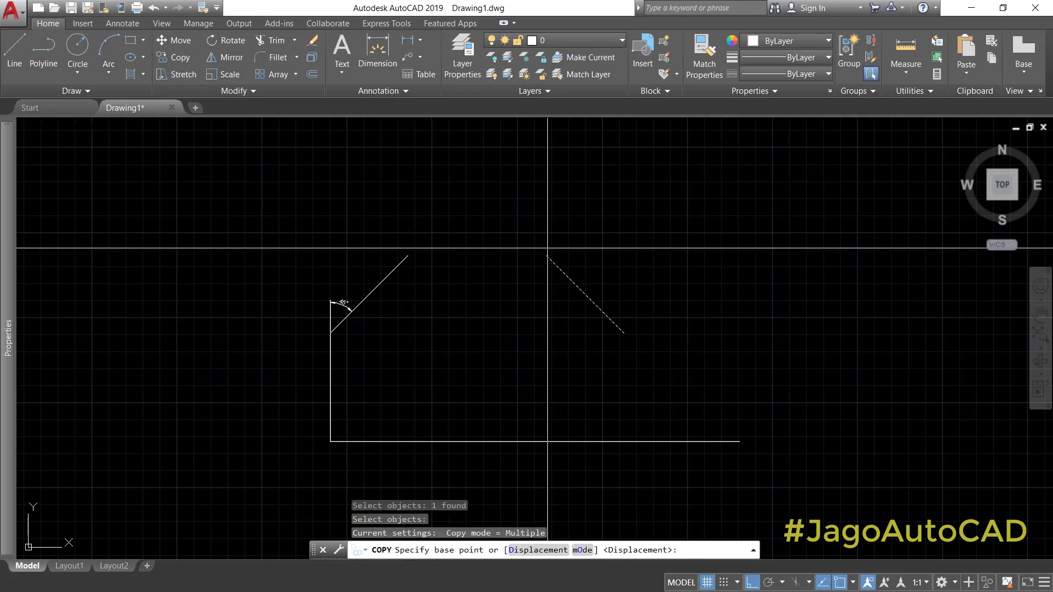
{"action": "left_click", "coordinate": [546, 255]}
{"action": "left_click", "coordinate": [408, 256]}
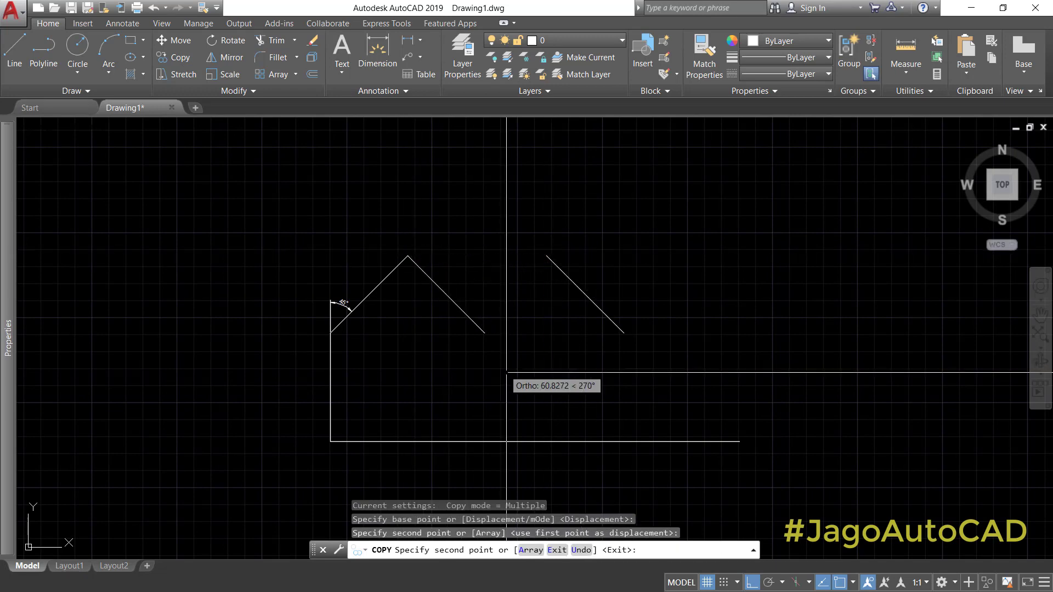
{"action": "key", "text": "Escape"}
Step: Delete the leftover mirrored line standing apart from the construction
{"action": "left_click", "coordinate": [616, 291]}
{"action": "left_click", "coordinate": [562, 336]}
{"action": "key", "text": "Delete"}
{"action": "key", "text": "Escape"}
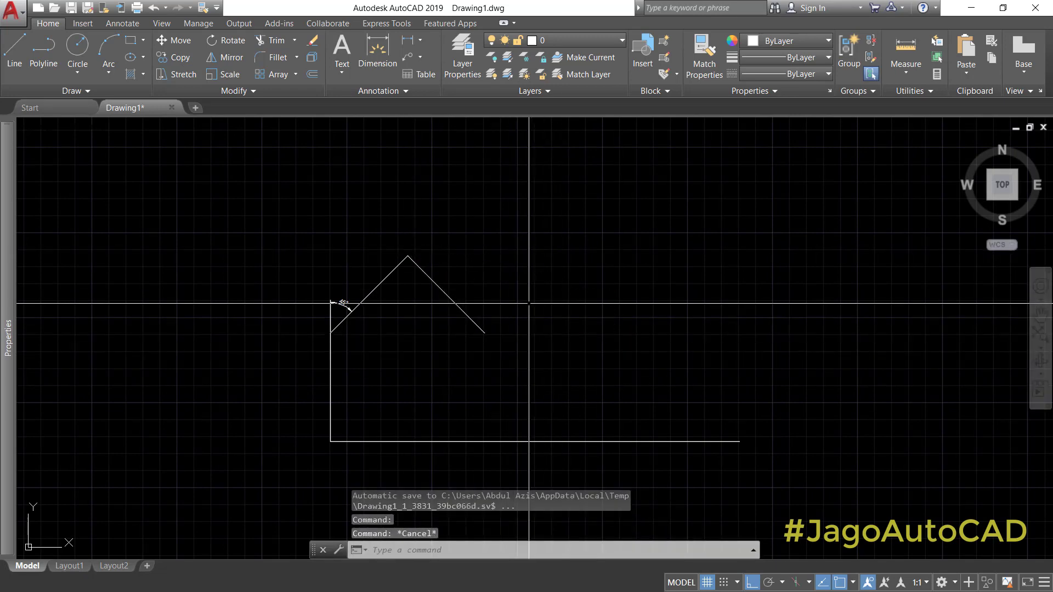
Step: Extend the descending slanted line down to the horizontal base line
{"action": "type", "text": "EX"}
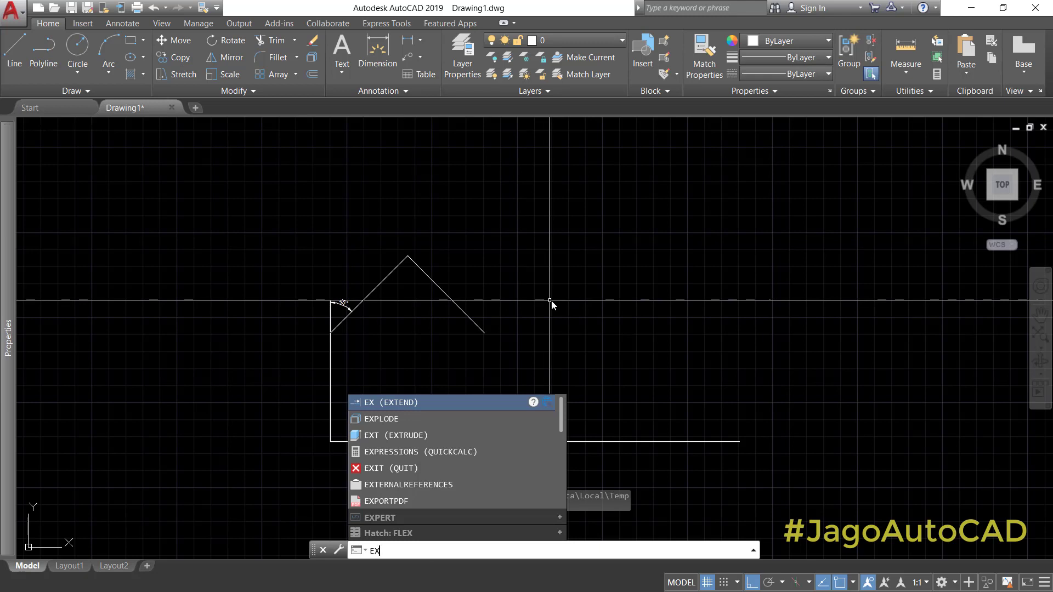
{"action": "left_click", "coordinate": [415, 403]}
{"action": "left_click", "coordinate": [580, 423]}
{"action": "left_click", "coordinate": [548, 462]}
{"action": "key", "text": "Return"}
{"action": "left_click", "coordinate": [485, 282]}
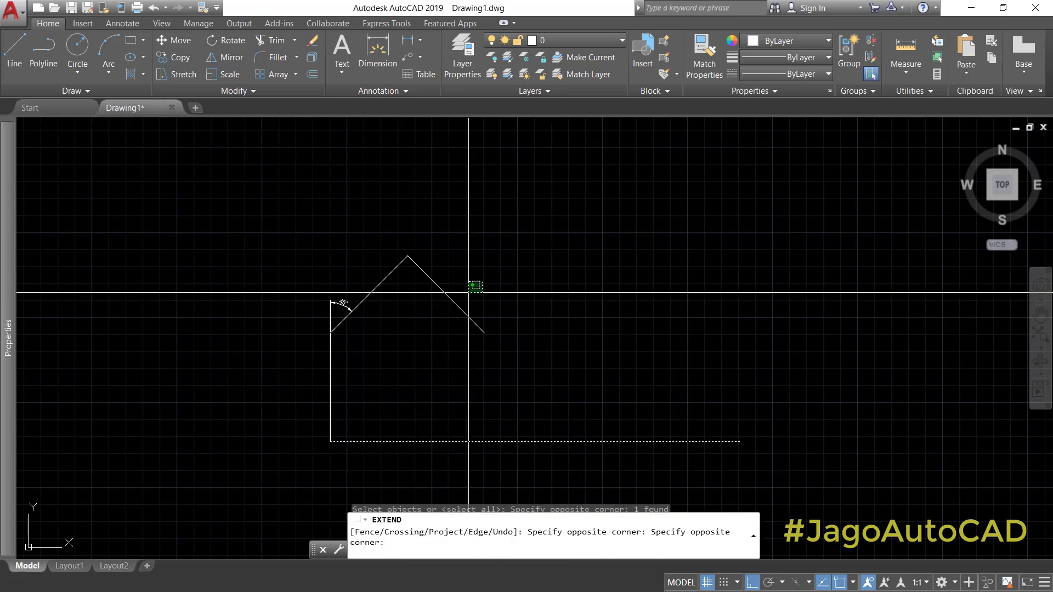
{"action": "left_click", "coordinate": [447, 318]}
{"action": "key", "text": "Escape"}
Step: Trim the part of the base line that runs past its intersection with the descending line
{"action": "type", "text": "r"}
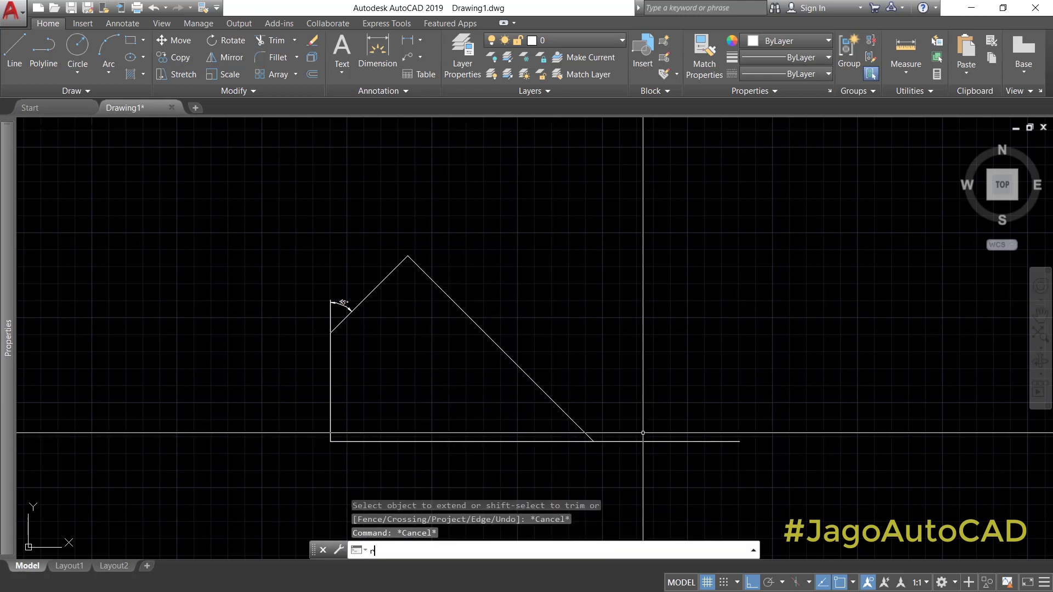
{"action": "key", "text": "Return"}
{"action": "left_click", "coordinate": [641, 391]}
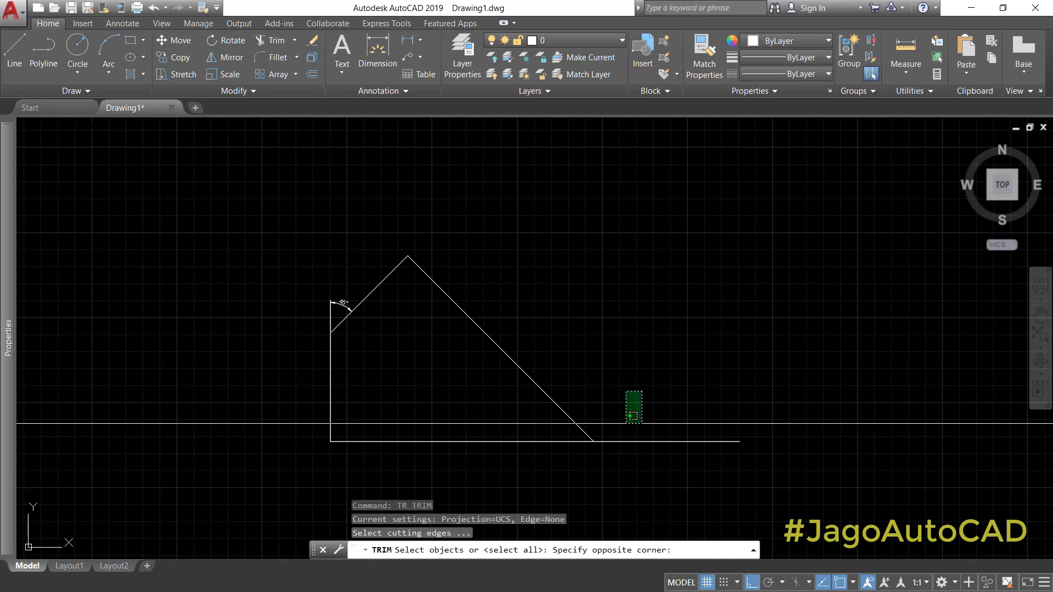
{"action": "left_click", "coordinate": [575, 464]}
{"action": "key", "text": "Return"}
{"action": "left_click", "coordinate": [619, 441]}
{"action": "key", "text": "Escape"}
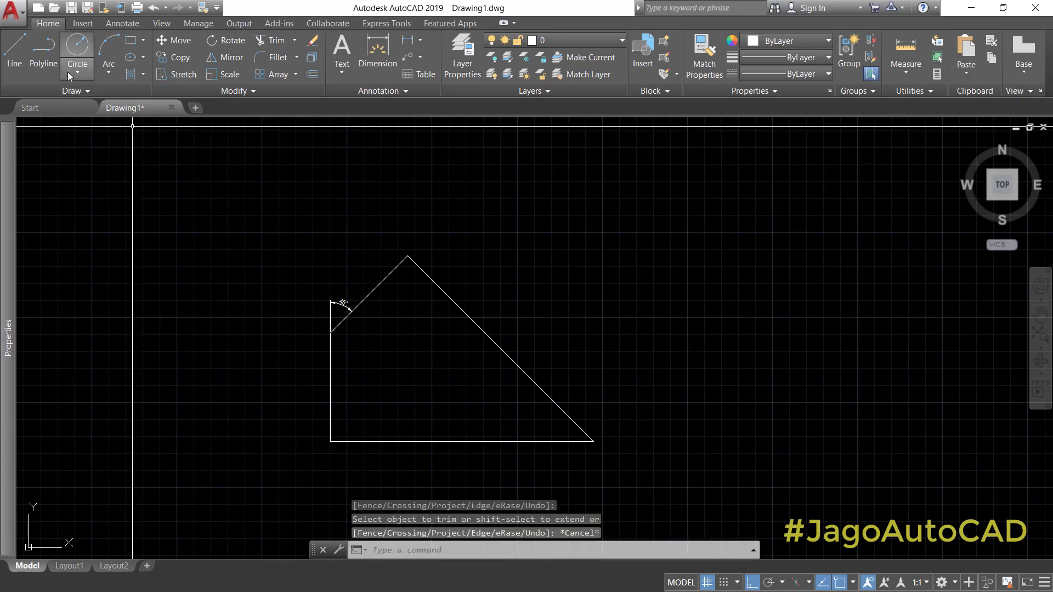
Step: Draw a circle centred where the descending line meets the base line, passing through the vertical line's lower endpoint
{"action": "left_click", "coordinate": [77, 53]}
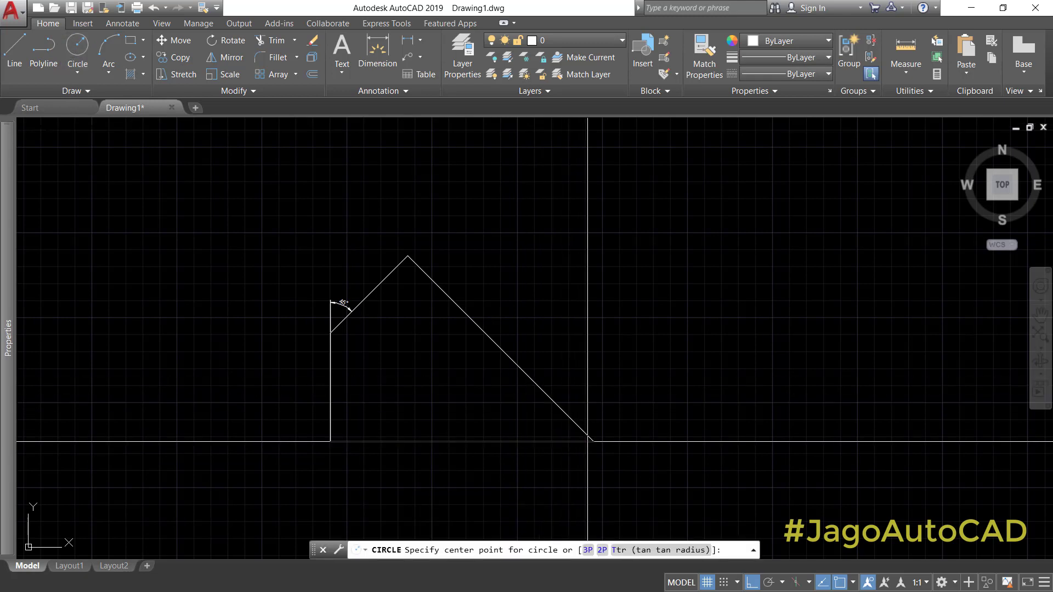
{"action": "left_click", "coordinate": [594, 441]}
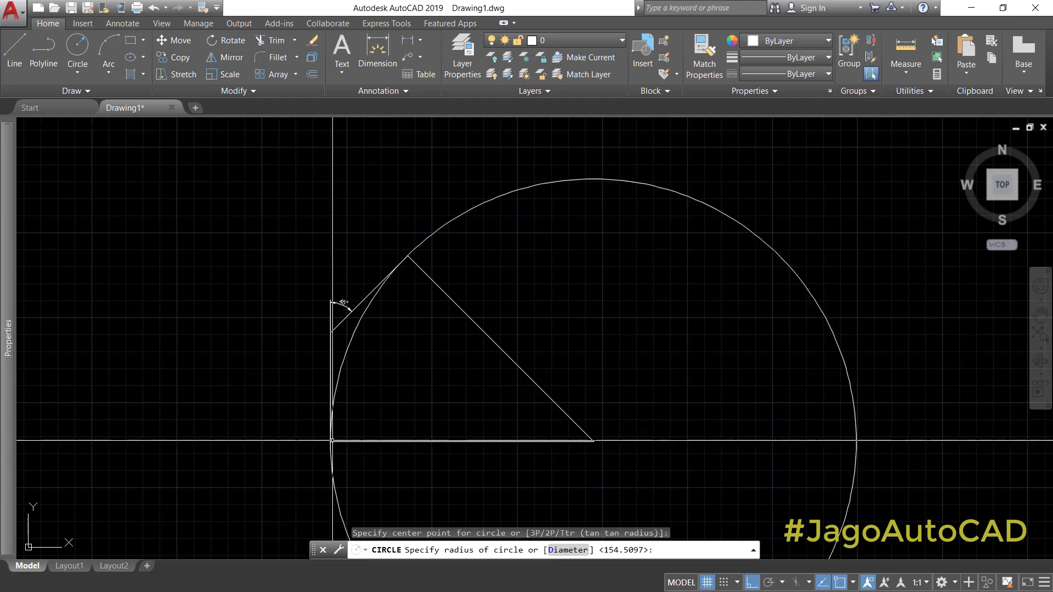
{"action": "key", "text": "Escape"}
Step: Trim the circle with the base and descending lines as cutting edges, keeping only the arc between them
{"action": "type", "text": "tr"}
{"action": "key", "text": "Return"}
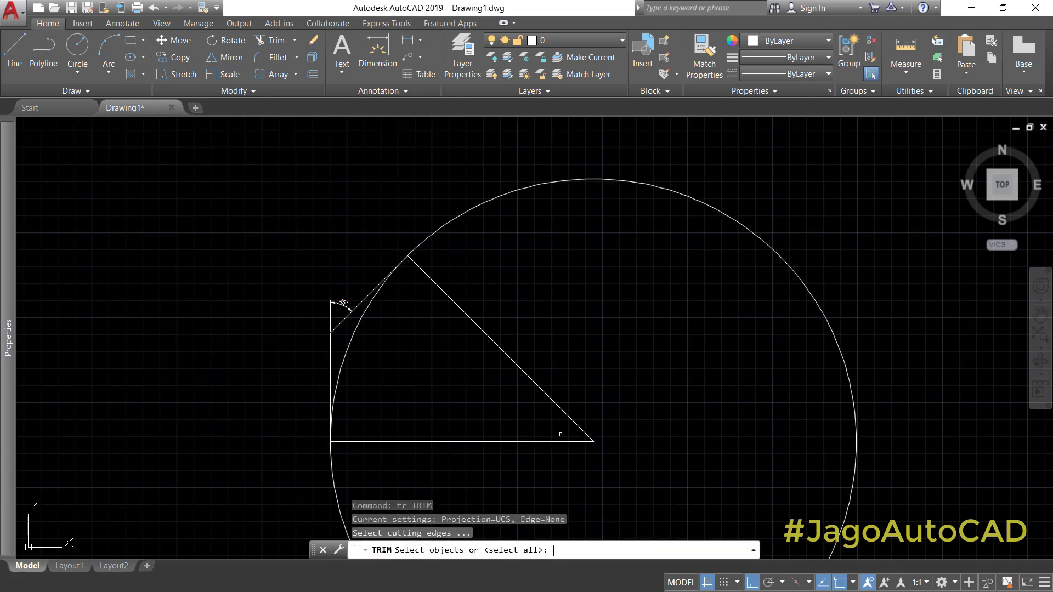
{"action": "left_click", "coordinate": [612, 386]}
{"action": "left_click", "coordinate": [526, 463]}
{"action": "key", "text": "Return"}
{"action": "left_click", "coordinate": [593, 212]}
{"action": "left_click", "coordinate": [432, 362]}
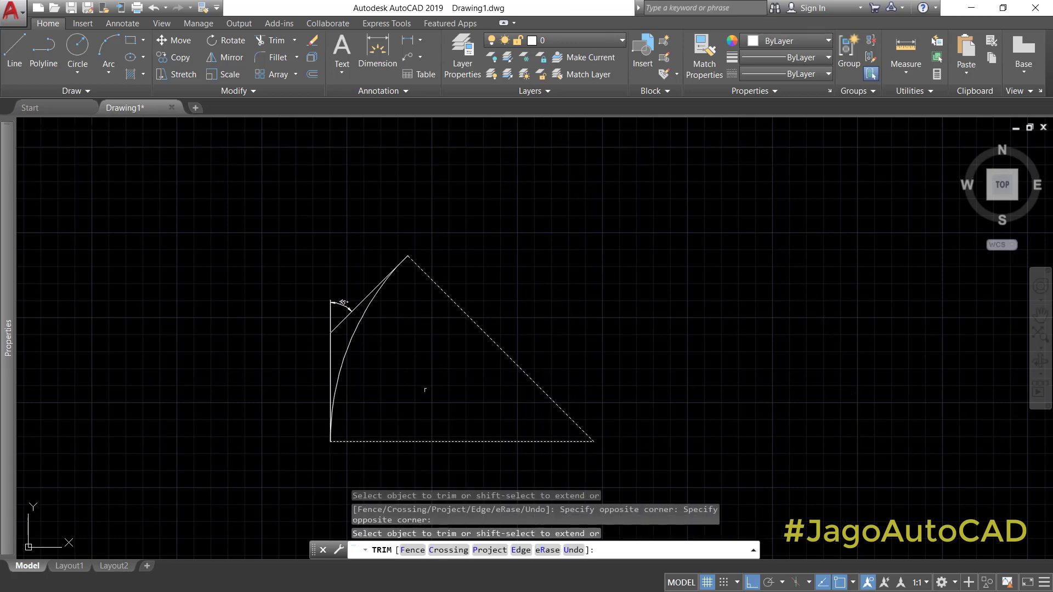
{"action": "left_click", "coordinate": [387, 438]}
{"action": "key", "text": "Escape"}
Step: Erase the horizontal base line and the long descending construction line
{"action": "scroll", "coordinate": [438, 337], "scroll_direction": "down", "scroll_amount": 2}
{"action": "left_click", "coordinate": [496, 351]}
{"action": "left_click", "coordinate": [463, 428]}
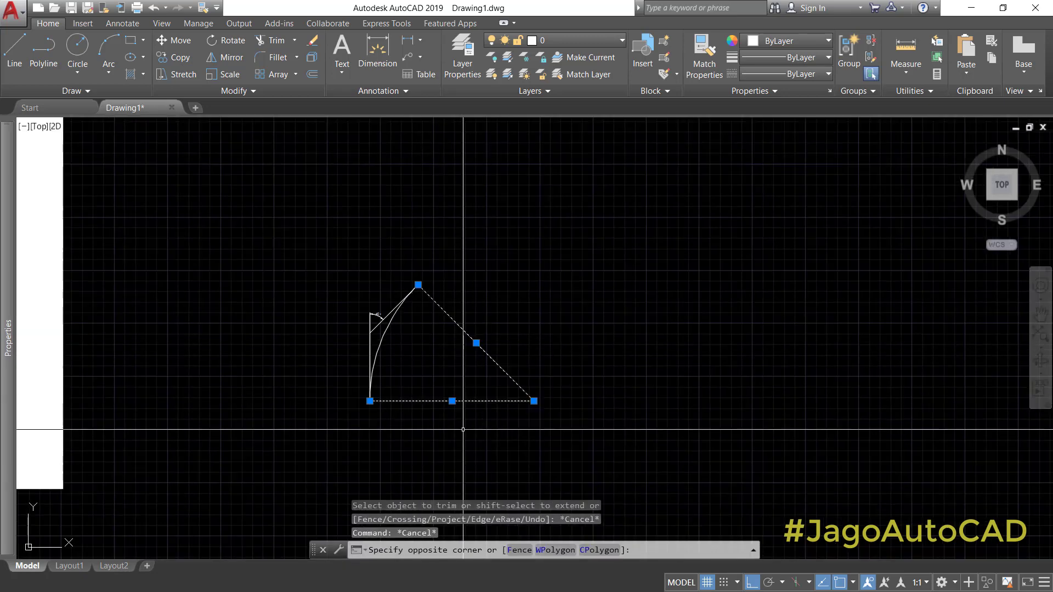
{"action": "type", "text": "e"}
{"action": "key", "text": "Return"}
Step: Offset the centre arc by 114/2 to both its inner and outer sides
{"action": "scroll", "coordinate": [377, 365], "scroll_direction": "up", "scroll_amount": 4}
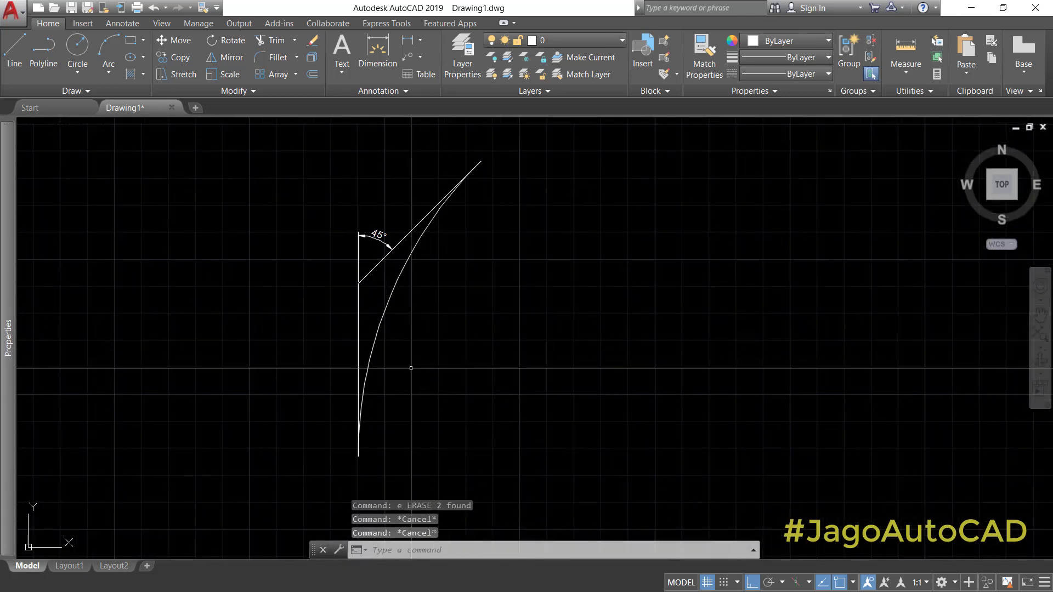
{"action": "type", "text": "o"}
{"action": "key", "text": "Return"}
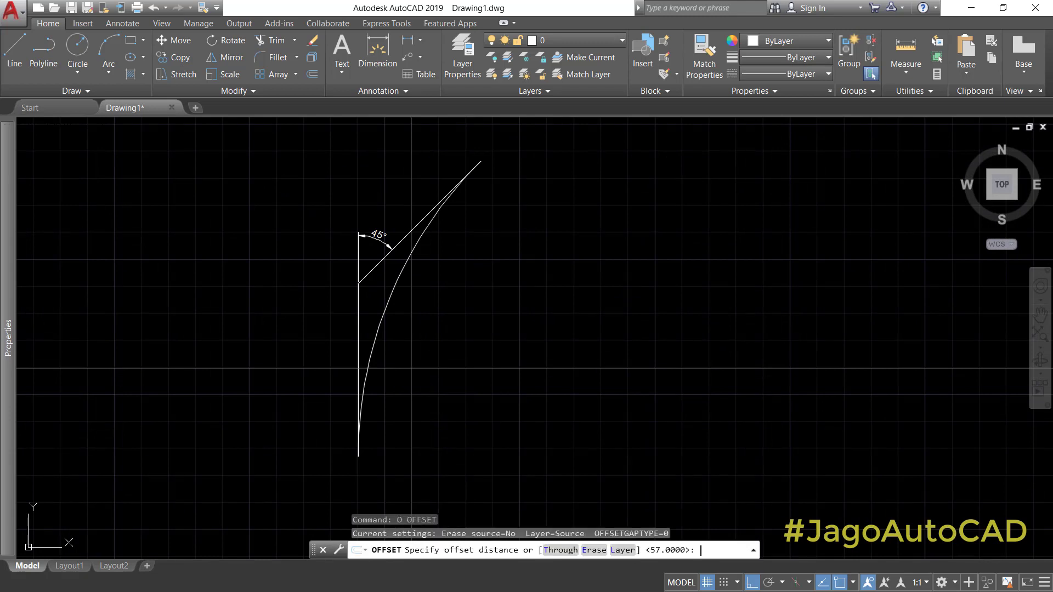
{"action": "type", "text": "1"}
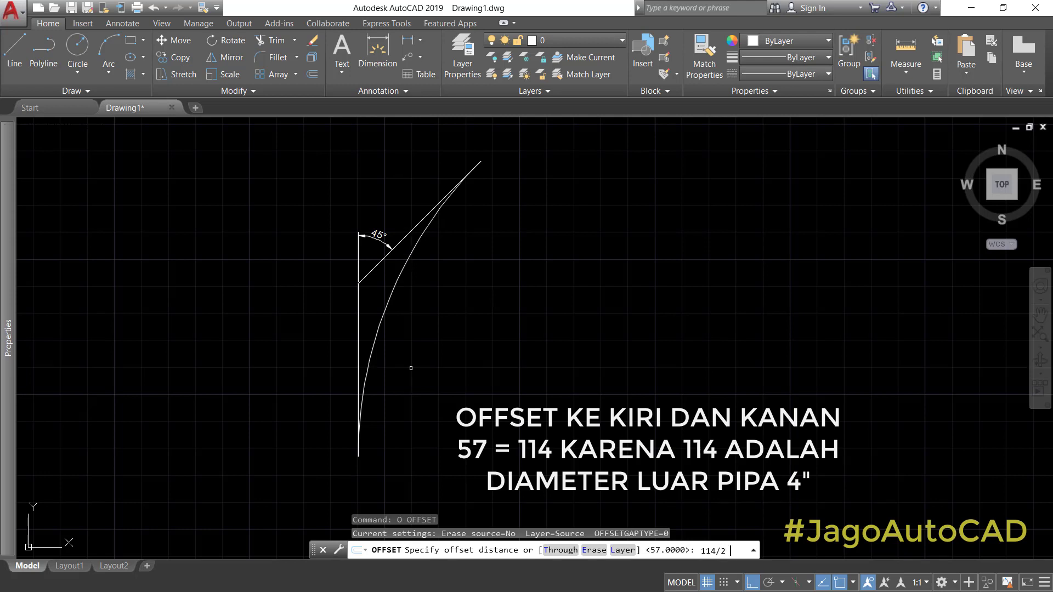
{"action": "type", "text": "14/2"}
{"action": "key", "text": "Return"}
{"action": "left_click", "coordinate": [375, 330]}
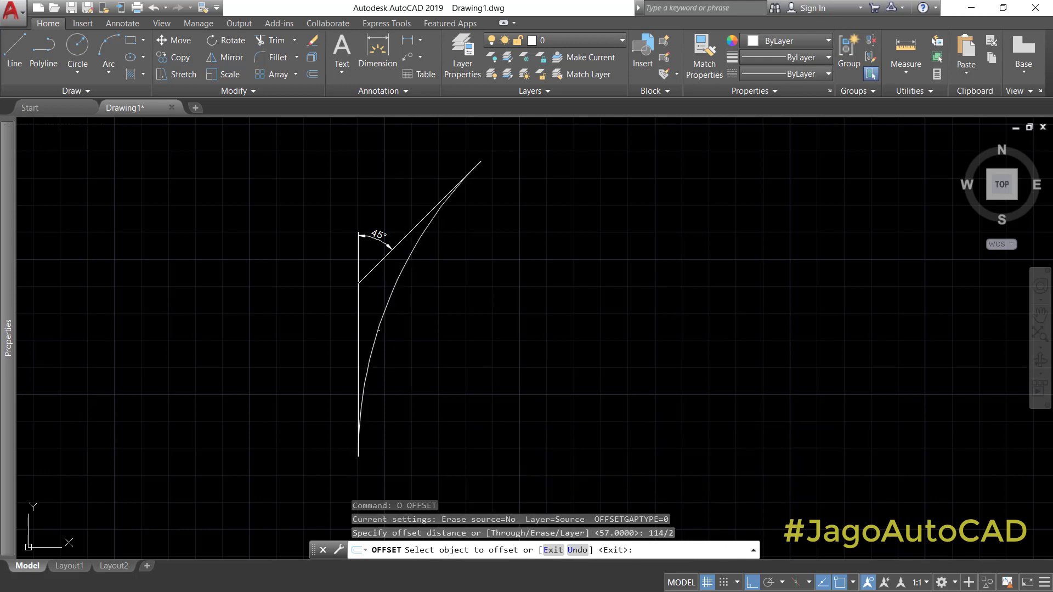
{"action": "left_click", "coordinate": [568, 379]}
{"action": "left_click", "coordinate": [374, 344]}
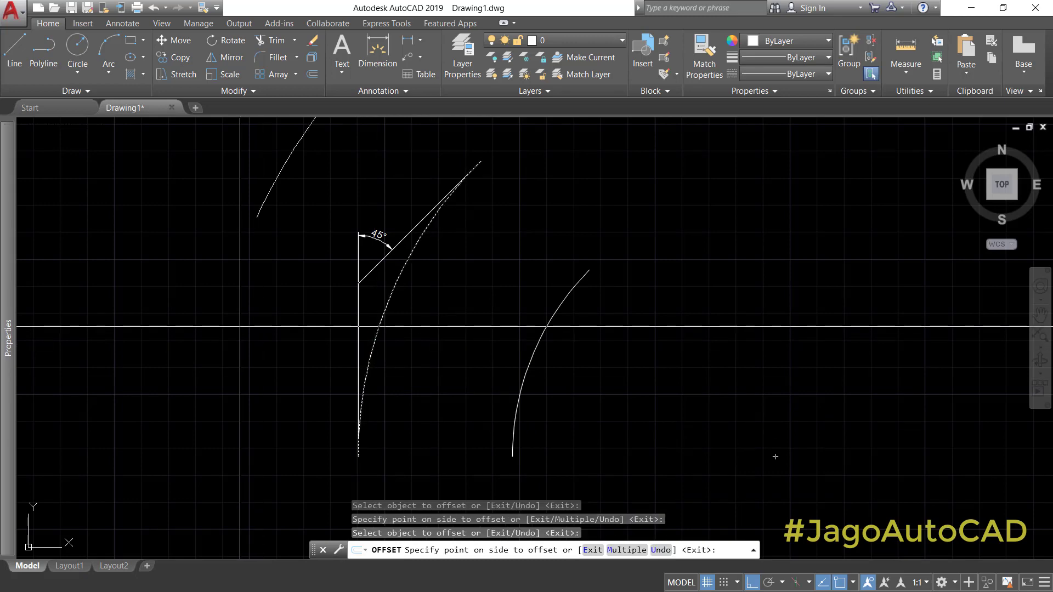
{"action": "left_click", "coordinate": [243, 327]}
{"action": "scroll", "coordinate": [324, 385], "scroll_direction": "down", "scroll_amount": 6}
{"action": "key", "text": "Escape"}
{"action": "key", "text": "Escape"}
Step: Close both ends of the elbow with straight lines joining the endpoints of the outer and inner arcs
{"action": "type", "text": "l"}
{"action": "key", "text": "Return"}
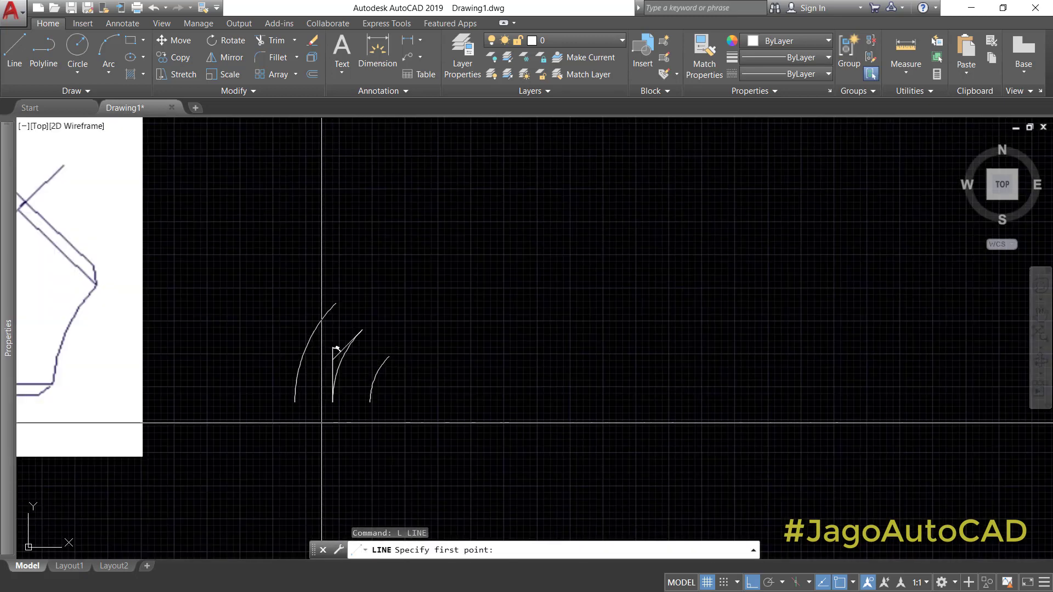
{"action": "left_click", "coordinate": [295, 402]}
{"action": "left_click", "coordinate": [370, 402]}
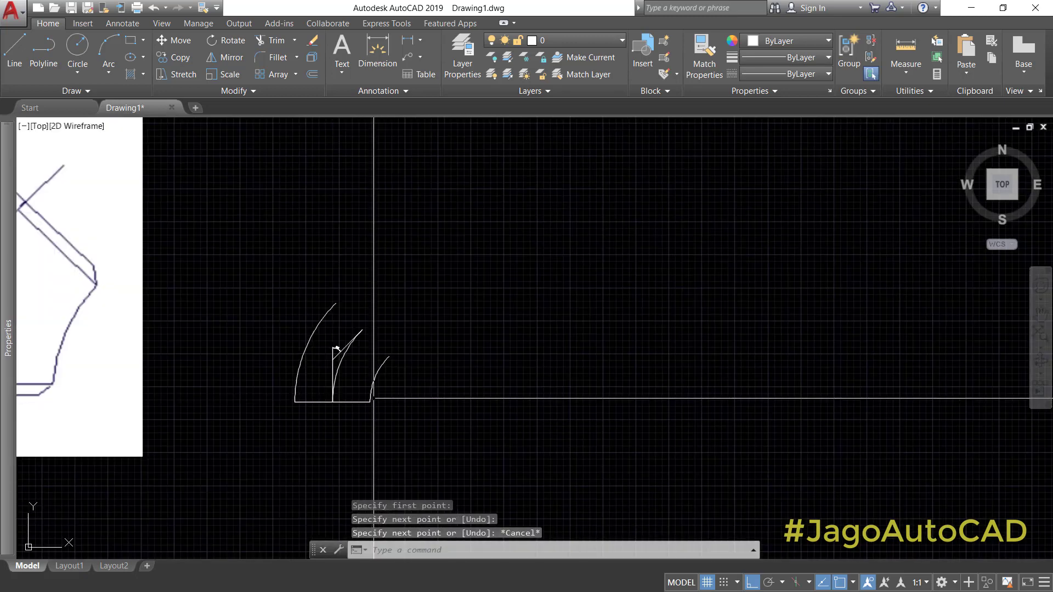
{"action": "key", "text": "Return"}
{"action": "key", "text": "Return"}
{"action": "left_click", "coordinate": [335, 304]}
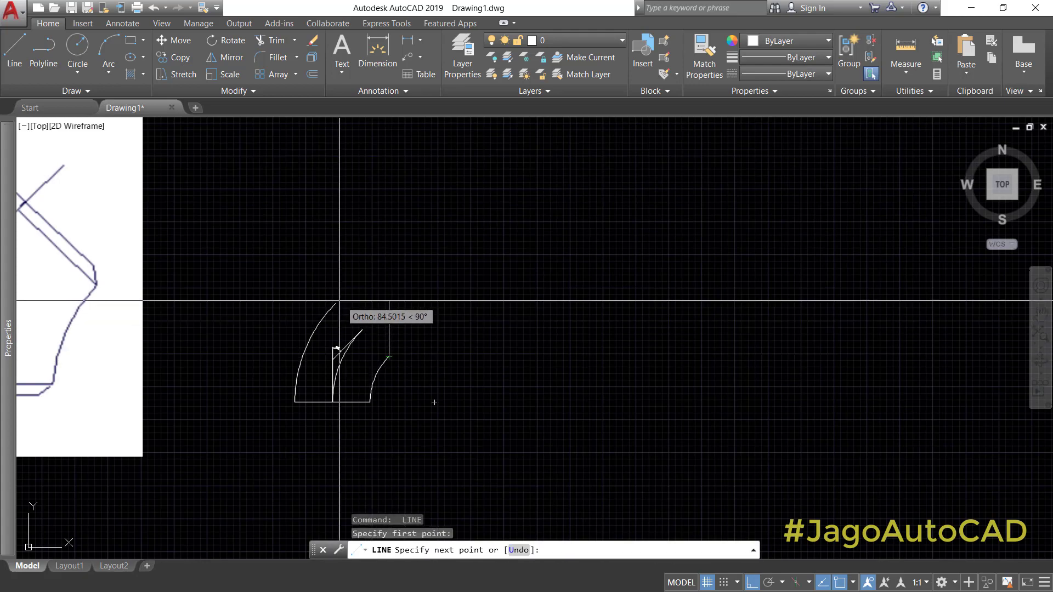
{"action": "left_click", "coordinate": [389, 357]}
{"action": "key", "text": "Escape"}
Step: Erase the 45° angular dimension
{"action": "scroll", "coordinate": [336, 345], "scroll_direction": "up", "scroll_amount": 2}
{"action": "scroll", "coordinate": [334, 349], "scroll_direction": "up", "scroll_amount": 3}
{"action": "left_click", "coordinate": [338, 376]}
{"action": "scroll", "coordinate": [295, 318], "scroll_direction": "up", "scroll_amount": 1}
{"action": "left_click", "coordinate": [294, 317]}
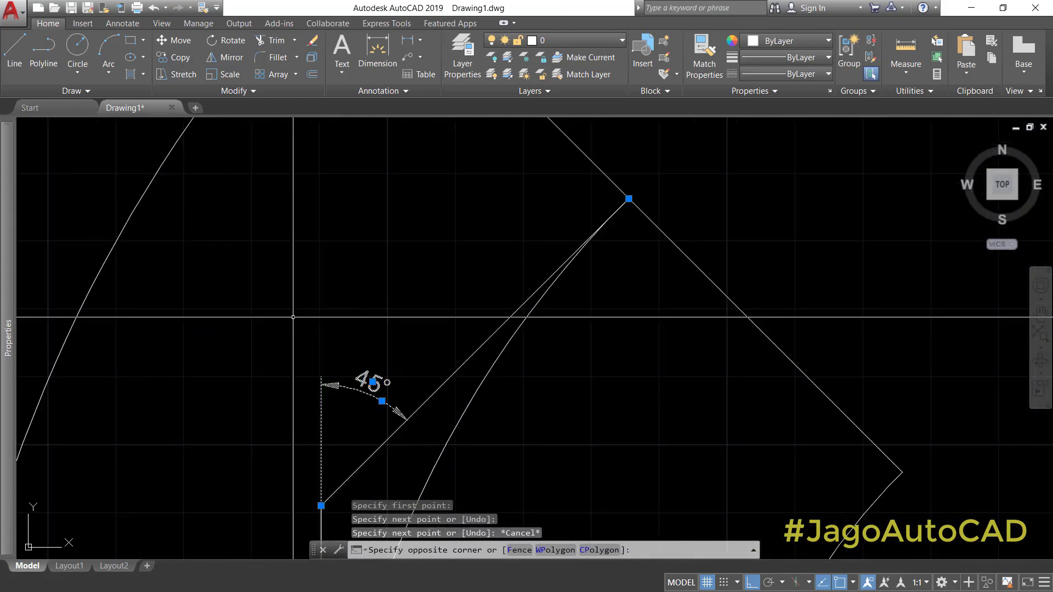
{"action": "type", "text": "e"}
{"action": "key", "text": "Return"}
Step: Set the colour of the centre arc and the two centre construction lines to Yellow
{"action": "scroll", "coordinate": [392, 340], "scroll_direction": "down", "scroll_amount": 1}
{"action": "scroll", "coordinate": [429, 357], "scroll_direction": "down", "scroll_amount": 2}
{"action": "left_click", "coordinate": [451, 428]}
{"action": "left_click", "coordinate": [346, 370]}
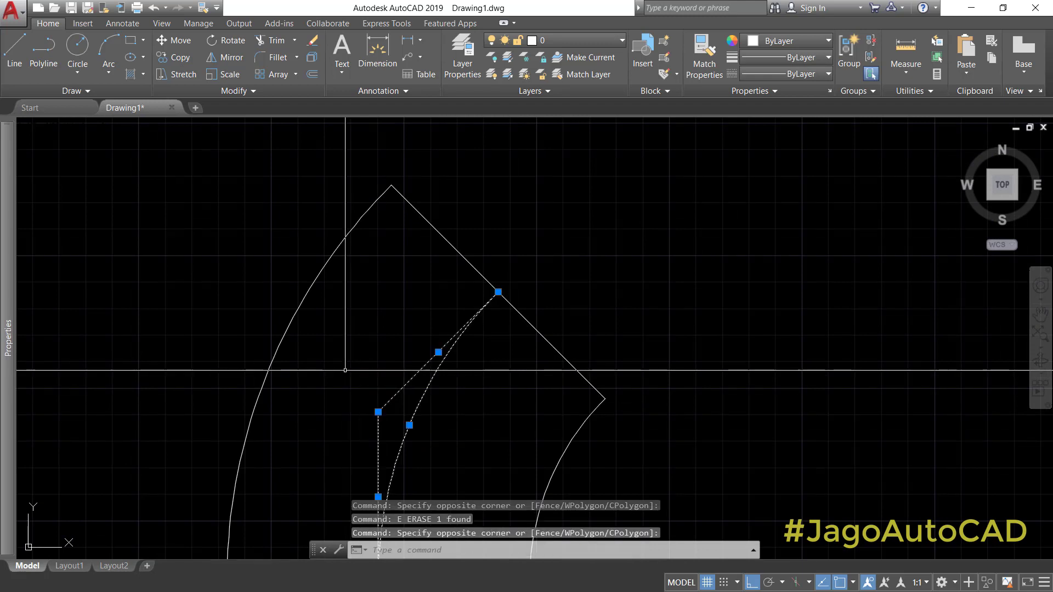
{"action": "scroll", "coordinate": [455, 245], "scroll_direction": "down", "scroll_amount": 2}
{"action": "left_click", "coordinate": [771, 41]}
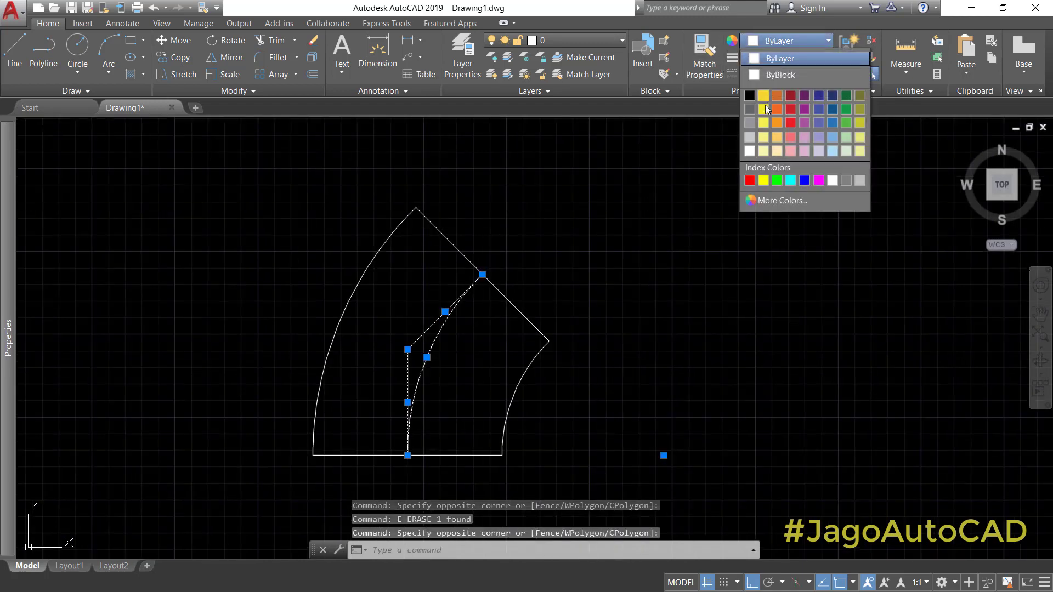
{"action": "left_click", "coordinate": [764, 182]}
{"action": "key", "text": "Escape"}
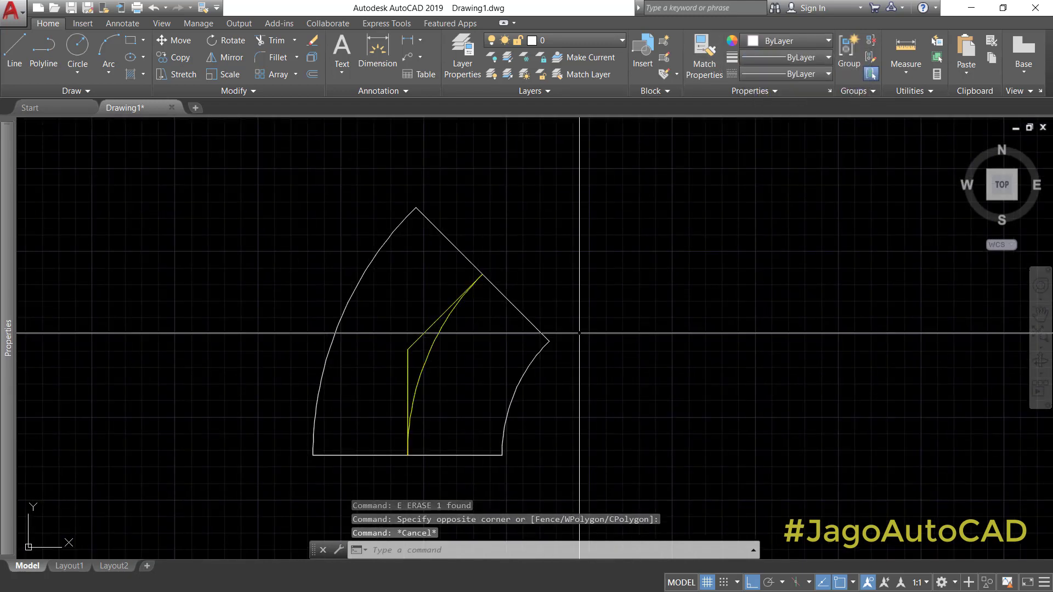
Step: Set the colour of the elbow's outline, both arcs and both end lines, to red
{"action": "left_click", "coordinate": [583, 325]}
{"action": "left_click", "coordinate": [485, 481]}
{"action": "left_click", "coordinate": [321, 380]}
{"action": "left_click", "coordinate": [289, 356]}
{"action": "left_click", "coordinate": [427, 217]}
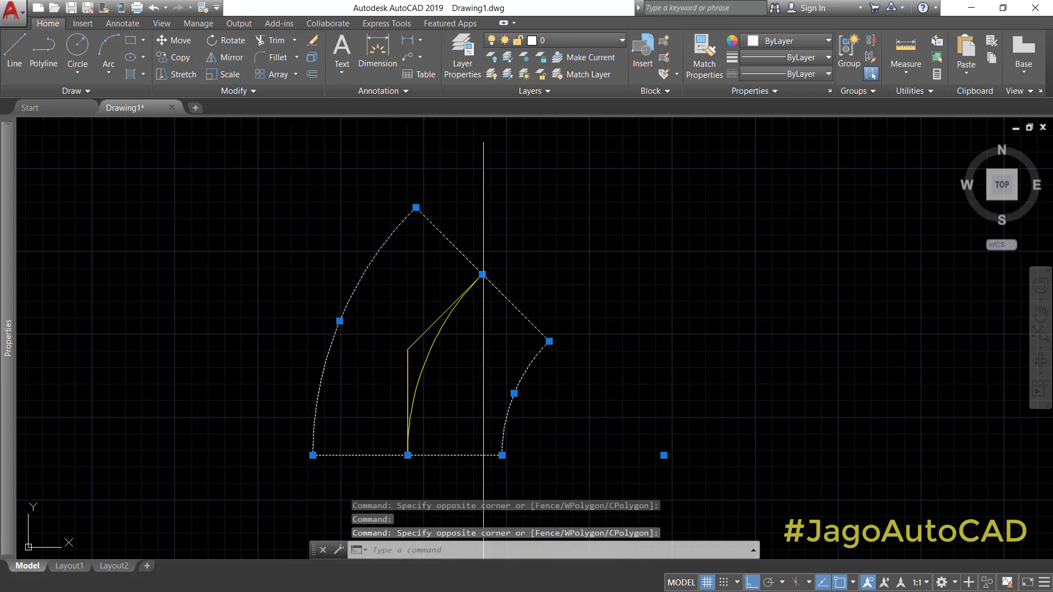
{"action": "left_click", "coordinate": [758, 43]}
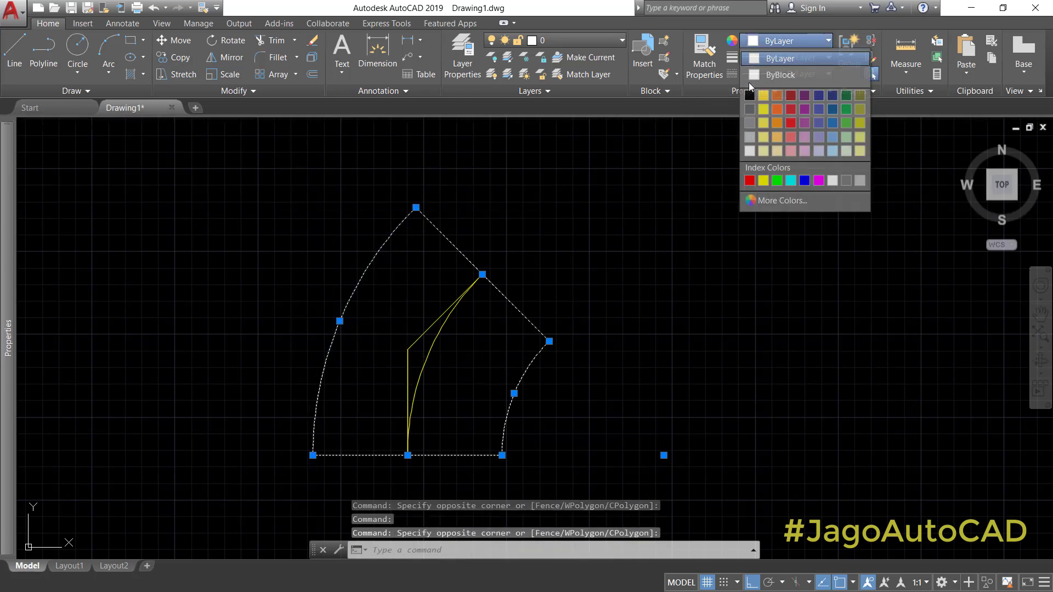
{"action": "left_click", "coordinate": [751, 181]}
{"action": "key", "text": "Escape"}
Step: Set the linetype of the yellow centre arc and centre lines to CENTER
{"action": "left_click", "coordinate": [454, 376]}
{"action": "left_click", "coordinate": [391, 308]}
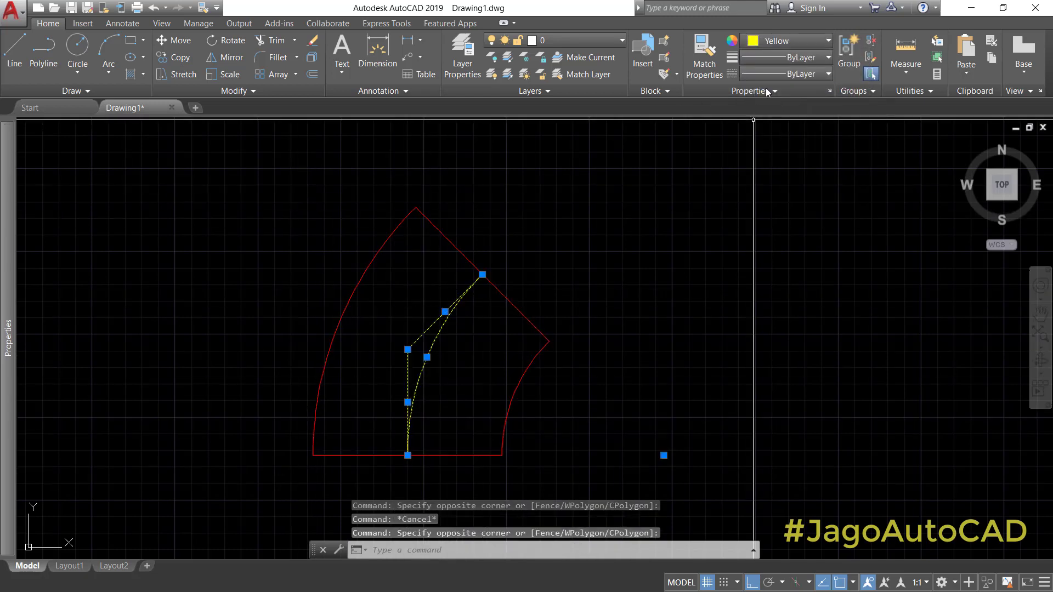
{"action": "left_click", "coordinate": [778, 76]}
{"action": "left_click", "coordinate": [782, 127]}
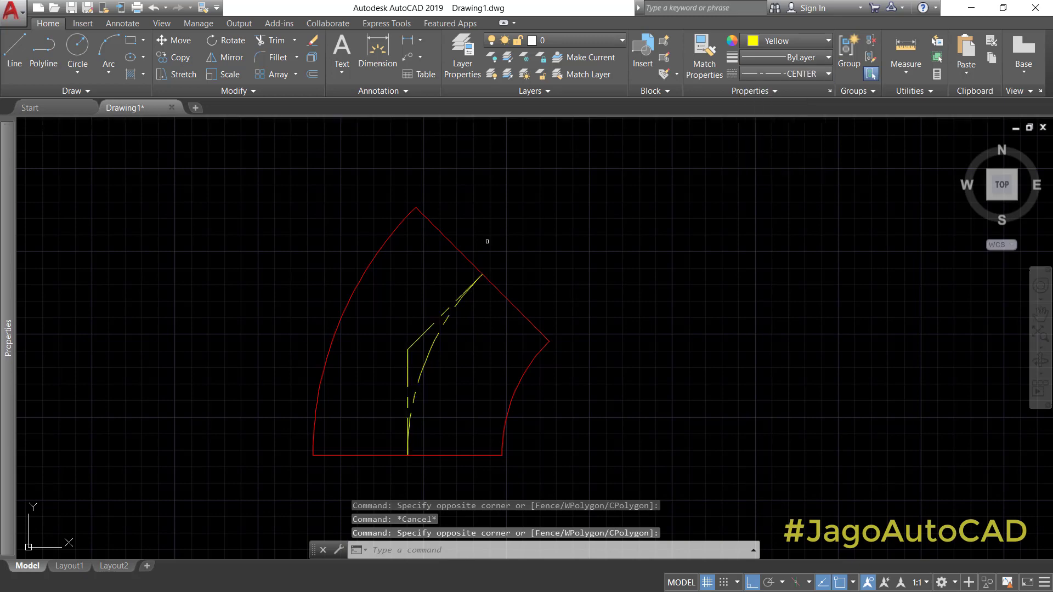
{"action": "key", "text": "Escape"}
Step: Add a vertical linear dimension from the elbow's lower-left corner to the corner where the two centre lines meet, placed left of the outline
{"action": "scroll", "coordinate": [512, 369], "scroll_direction": "down", "scroll_amount": 3}
{"action": "scroll", "coordinate": [432, 334], "scroll_direction": "up", "scroll_amount": 2}
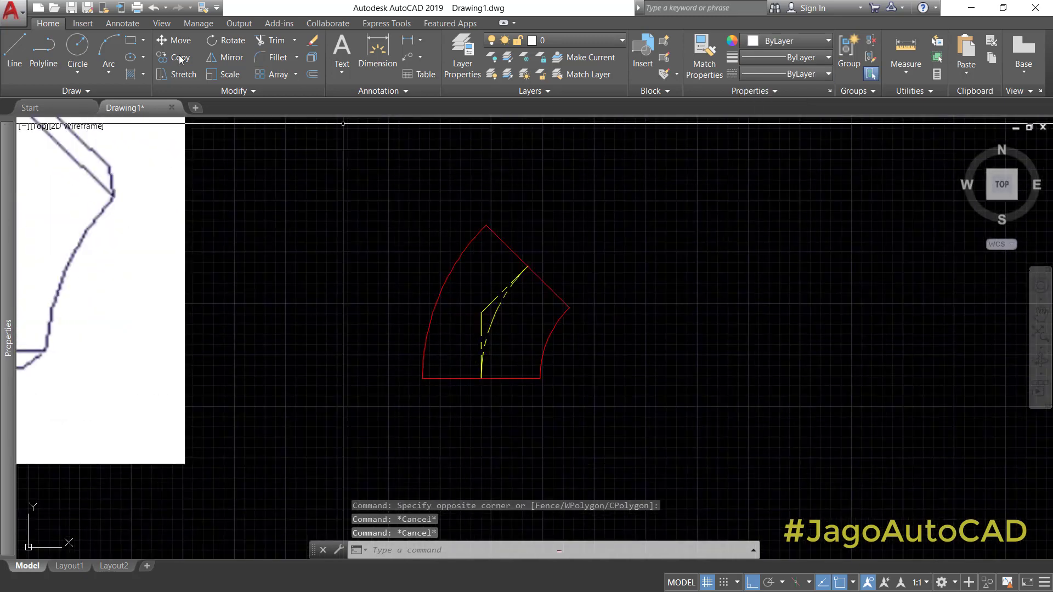
{"action": "left_click", "coordinate": [111, 23]}
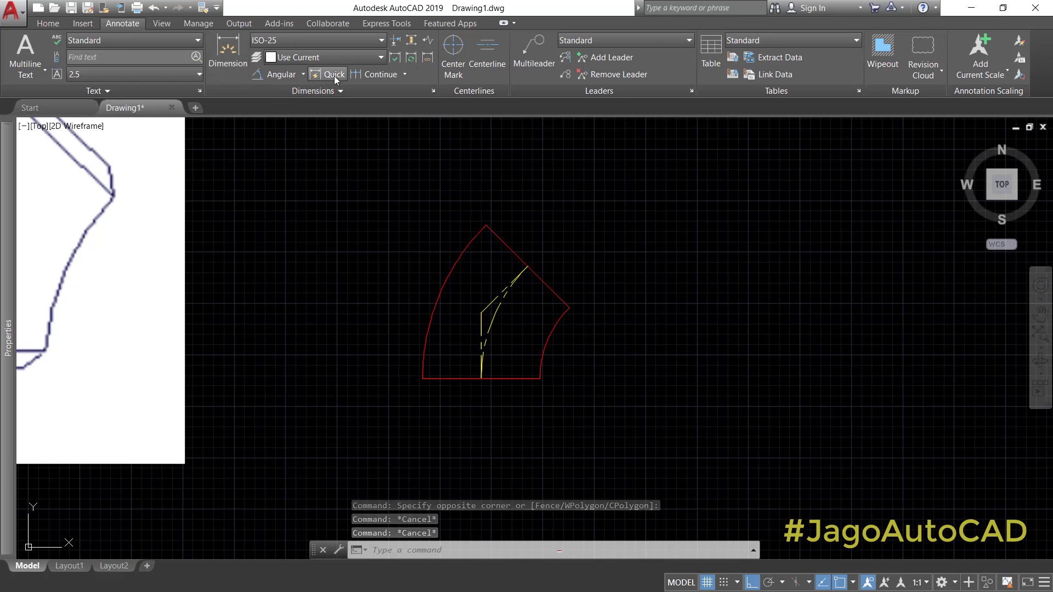
{"action": "left_click", "coordinate": [304, 77]}
{"action": "left_click", "coordinate": [280, 95]}
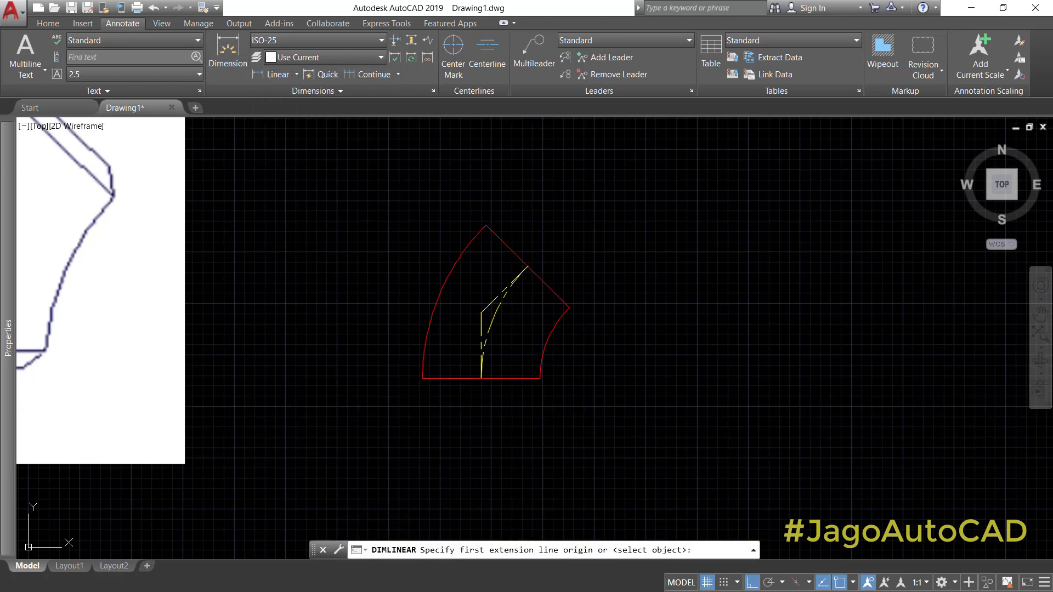
{"action": "left_click", "coordinate": [422, 378]}
{"action": "left_click", "coordinate": [481, 313]}
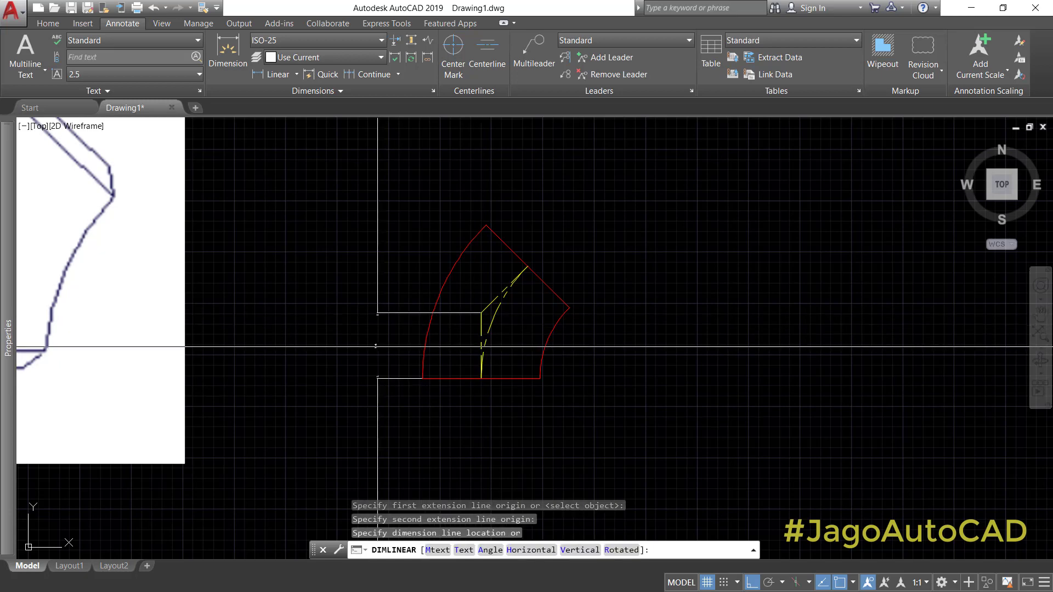
{"action": "left_click", "coordinate": [378, 347]}
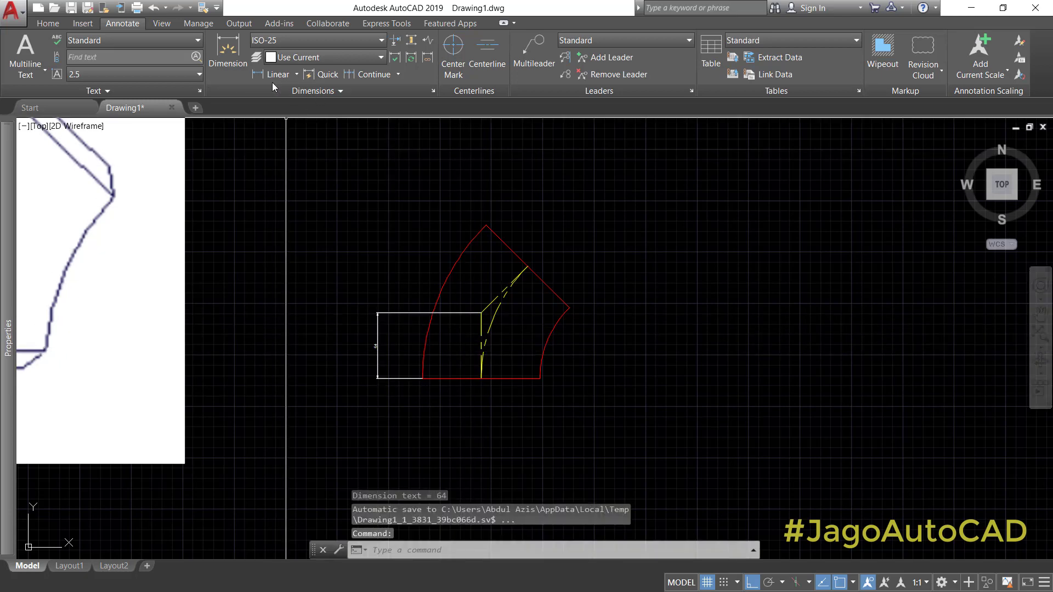
Step: Add an aligned dimension along the slanted centre line, from the centre lines' corner to the upper end line, placed outside the outer arc
{"action": "left_click", "coordinate": [296, 75]}
{"action": "left_click", "coordinate": [291, 124]}
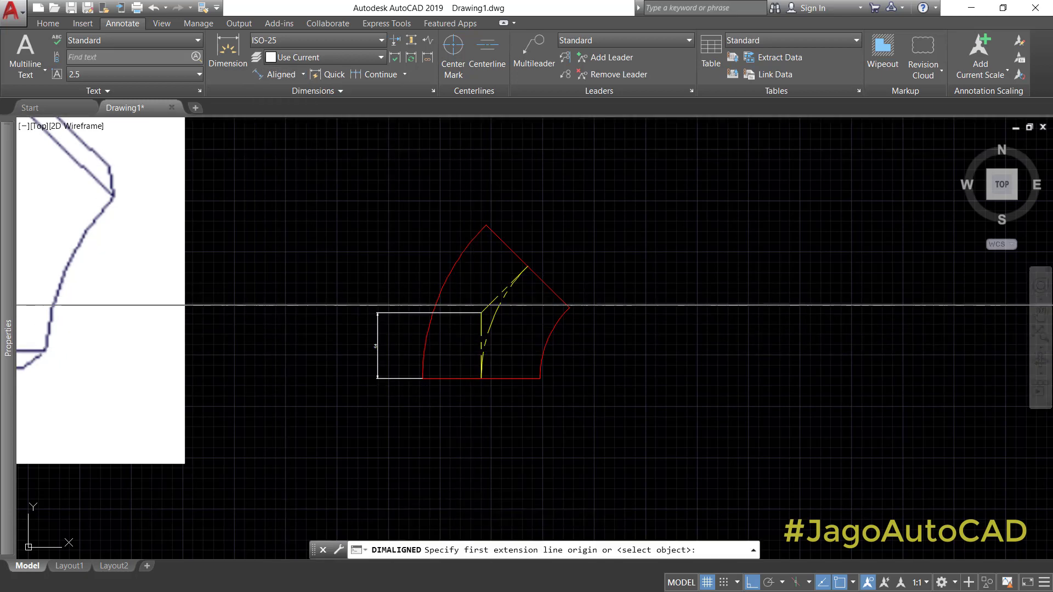
{"action": "left_click", "coordinate": [477, 310]}
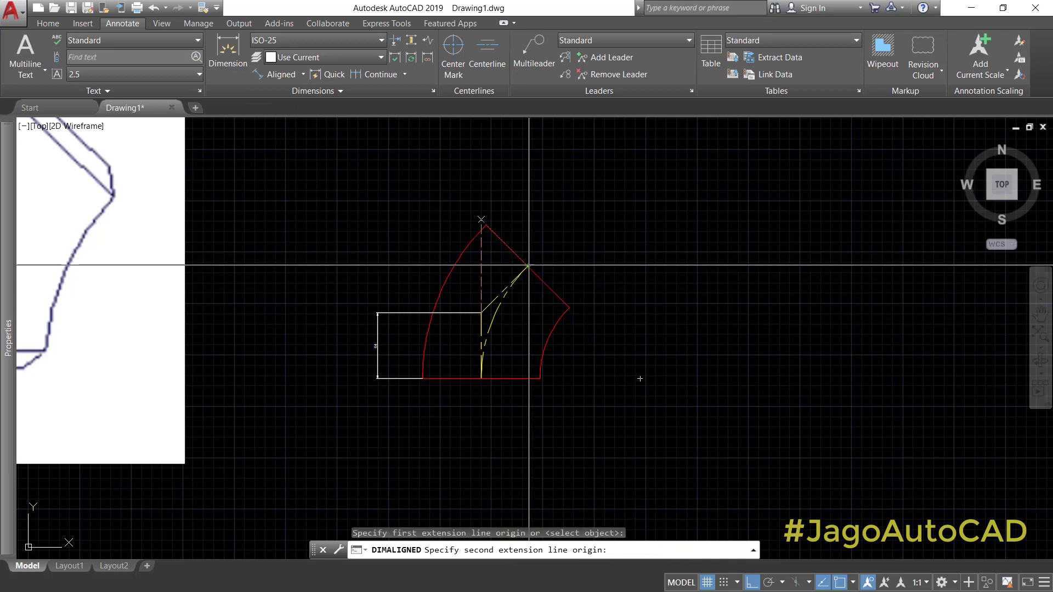
{"action": "left_click", "coordinate": [527, 266]}
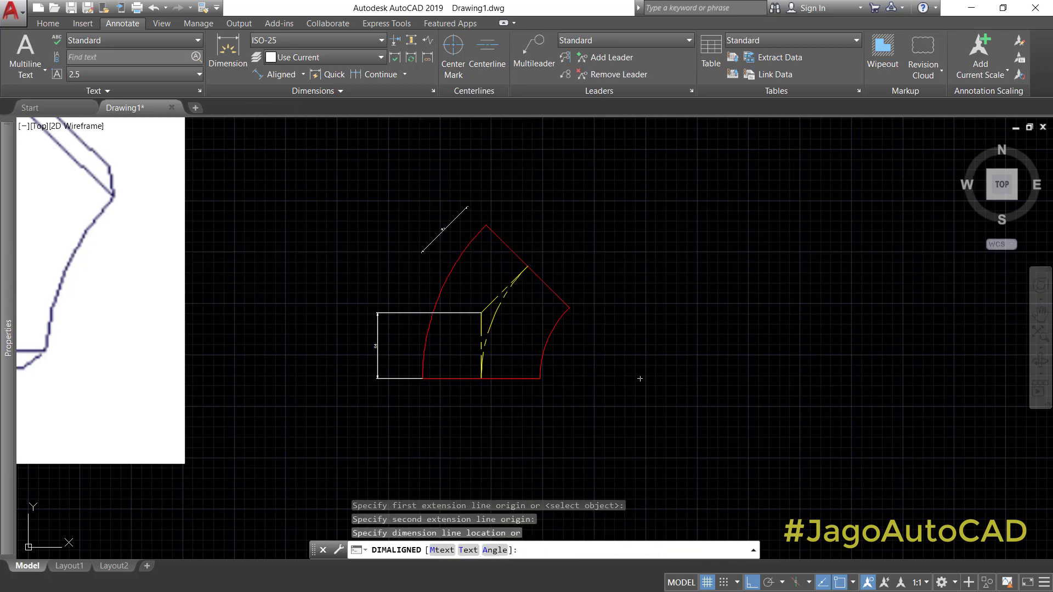
{"action": "left_click", "coordinate": [451, 220]}
{"action": "scroll", "coordinate": [453, 222], "scroll_direction": "up", "scroll_amount": 6}
{"action": "scroll", "coordinate": [453, 224], "scroll_direction": "down", "scroll_amount": 5}
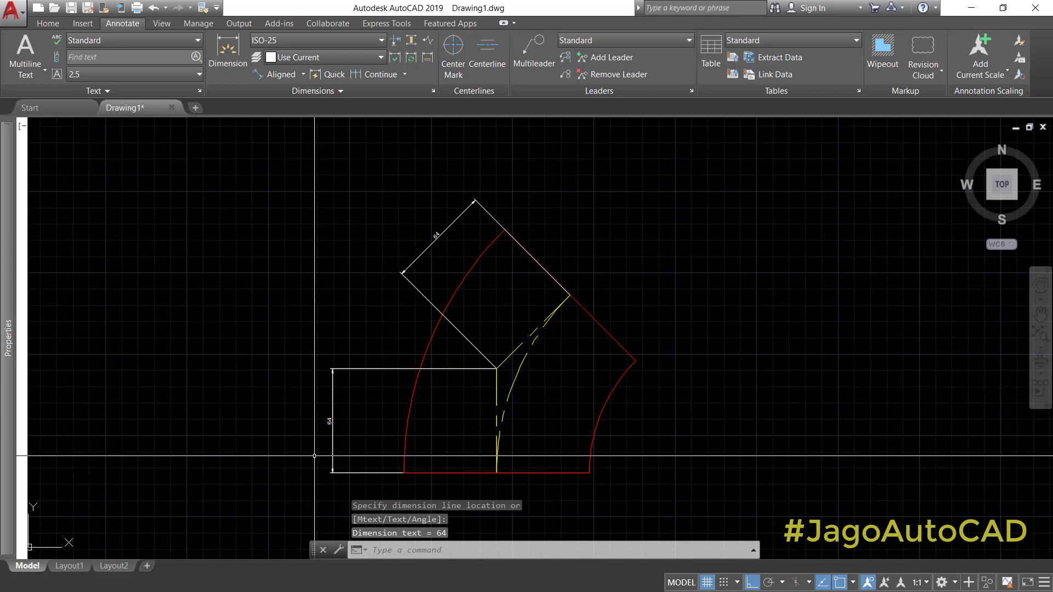
Step: Set the text height of both the vertical and the aligned dimension to 6
{"action": "scroll", "coordinate": [307, 455], "scroll_direction": "up", "scroll_amount": 4}
{"action": "scroll", "coordinate": [366, 420], "scroll_direction": "down", "scroll_amount": 4}
{"action": "scroll", "coordinate": [447, 274], "scroll_direction": "up", "scroll_amount": 2}
{"action": "left_click", "coordinate": [445, 313]}
{"action": "left_click", "coordinate": [400, 282]}
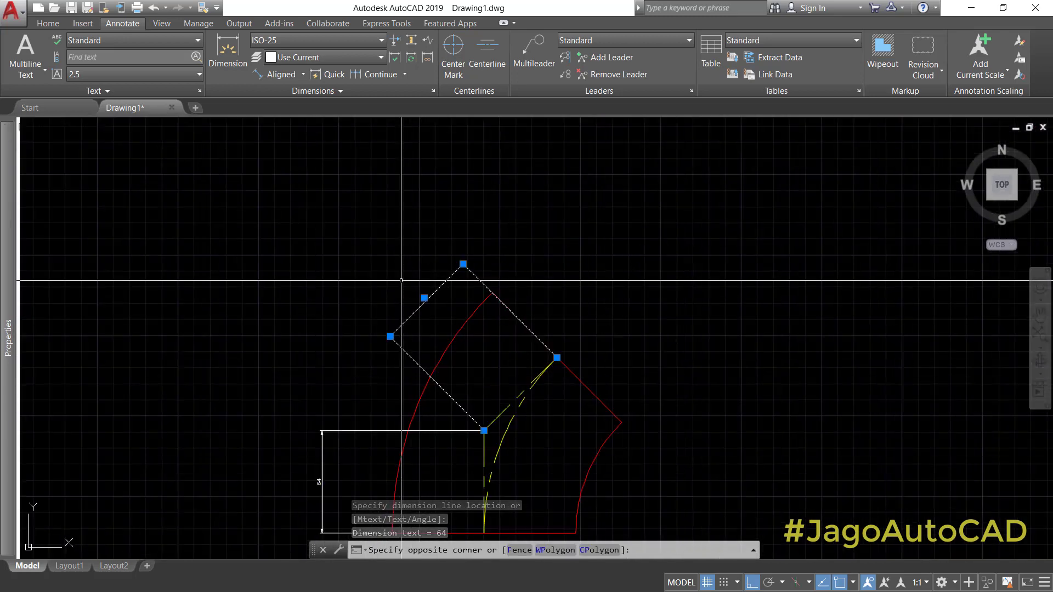
{"action": "left_click", "coordinate": [349, 462]}
{"action": "left_click", "coordinate": [315, 415]}
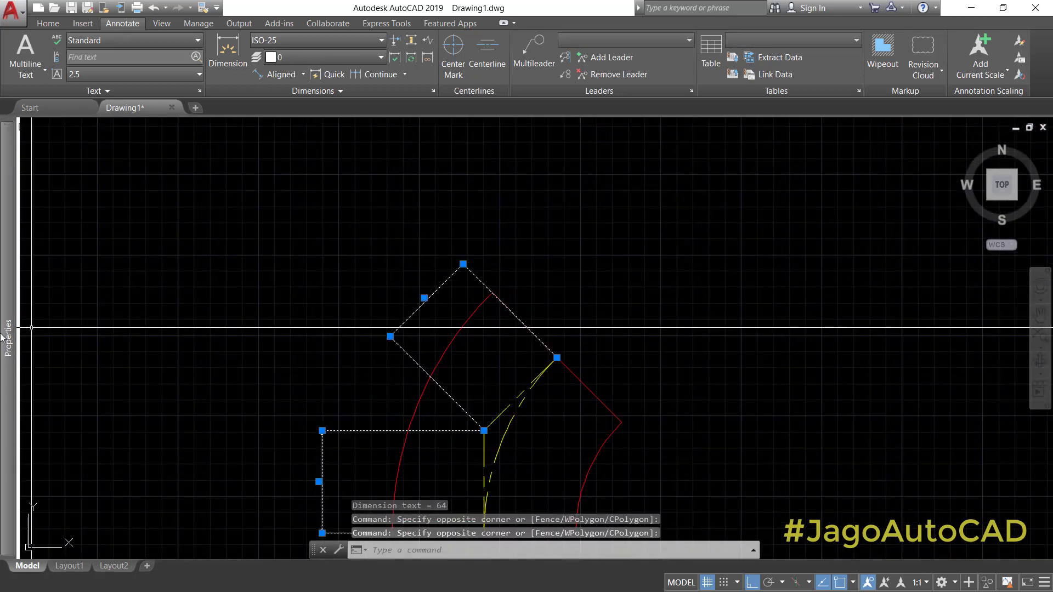
{"action": "mouse_move", "coordinate": [3, 338]}
{"action": "scroll", "coordinate": [117, 475], "scroll_direction": "down", "scroll_amount": 5}
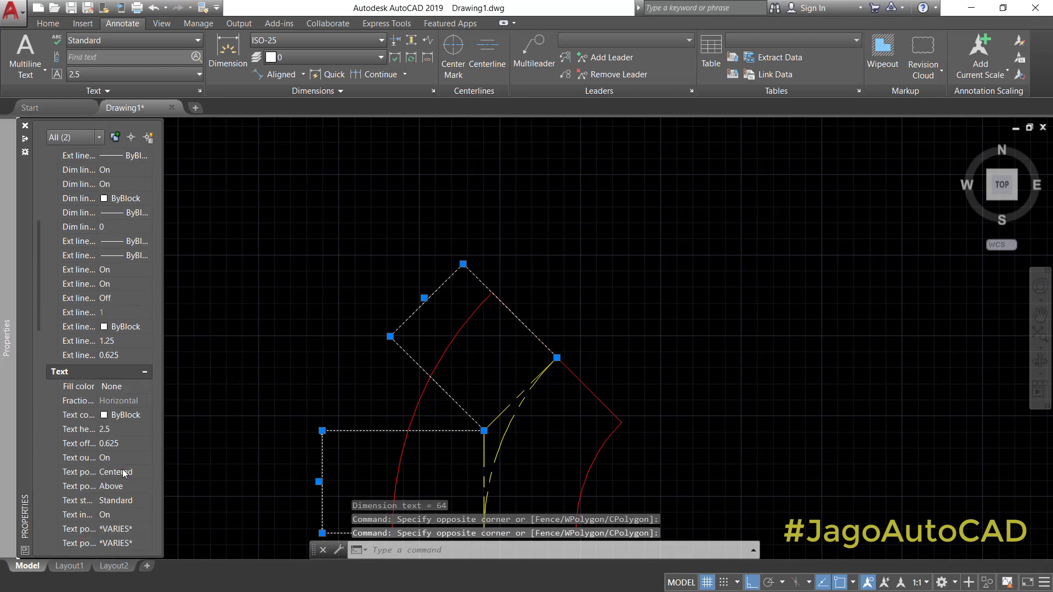
{"action": "left_click", "coordinate": [119, 429]}
{"action": "type", "text": "6"}
{"action": "key", "text": "Tab"}
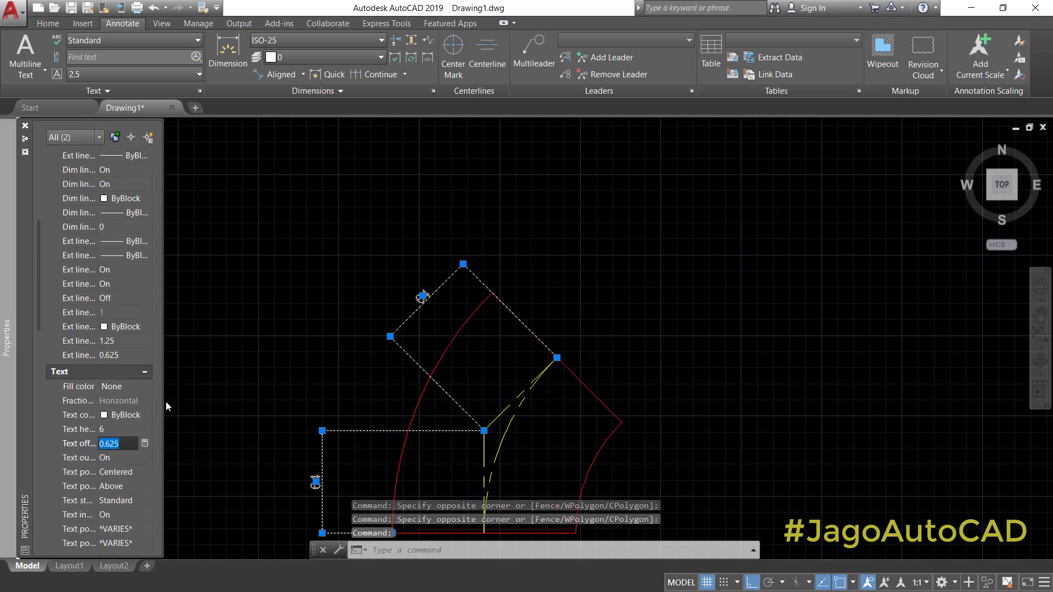
{"action": "key", "text": "Escape"}
{"action": "scroll", "coordinate": [482, 318], "scroll_direction": "down", "scroll_amount": 3}
{"action": "scroll", "coordinate": [419, 372], "scroll_direction": "up", "scroll_amount": 3}
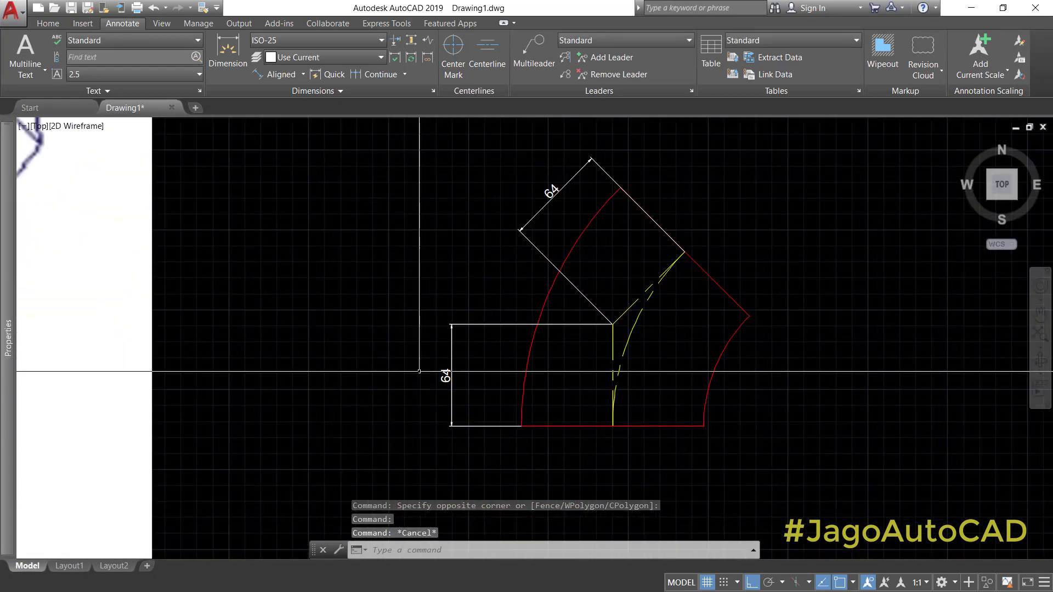
{"action": "scroll", "coordinate": [483, 356], "scroll_direction": "down", "scroll_amount": 6}
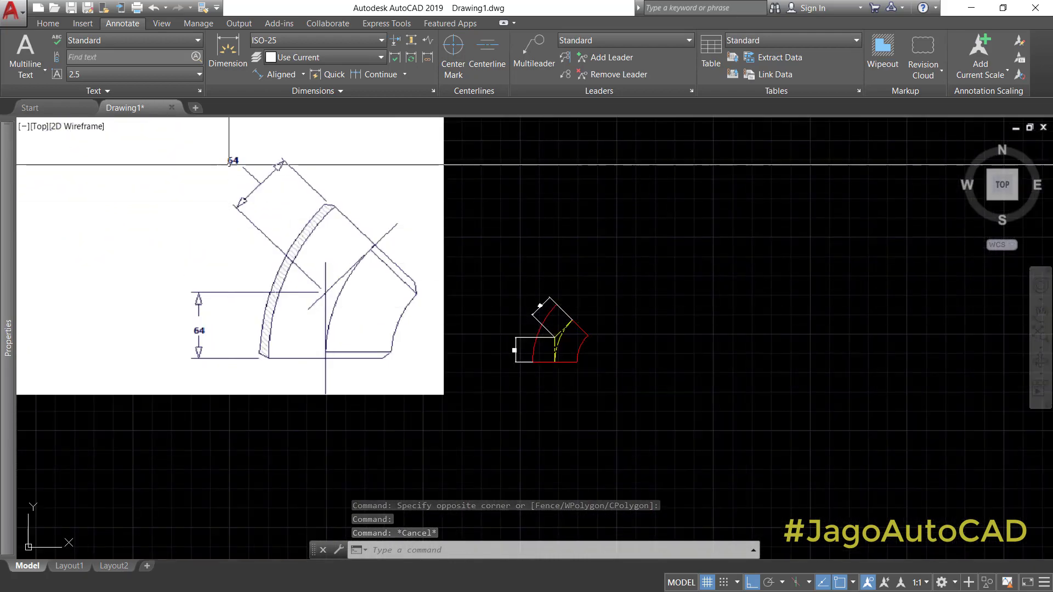
{"action": "scroll", "coordinate": [558, 336], "scroll_direction": "up", "scroll_amount": 8}
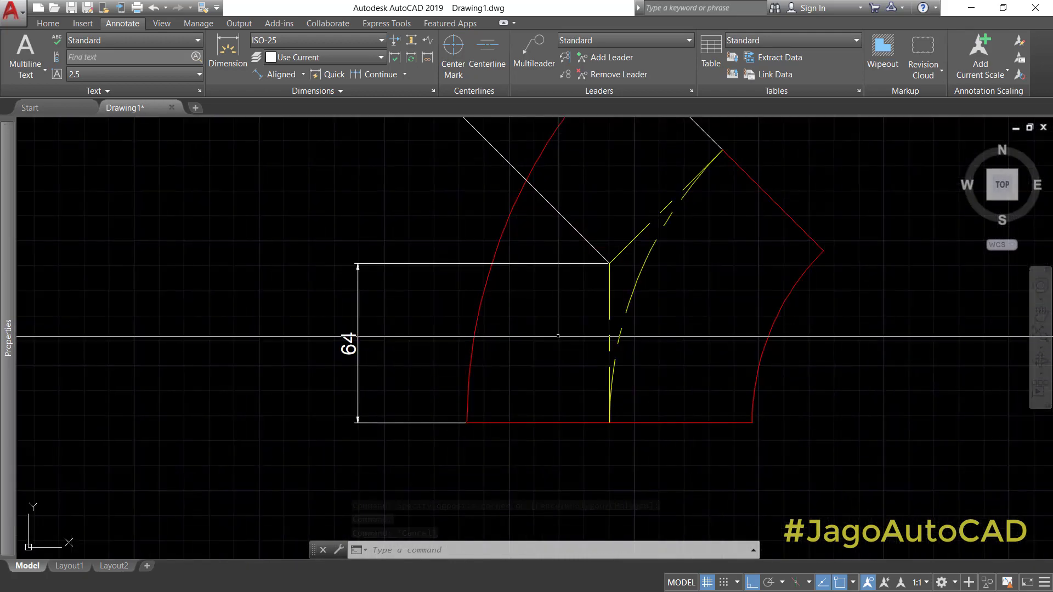